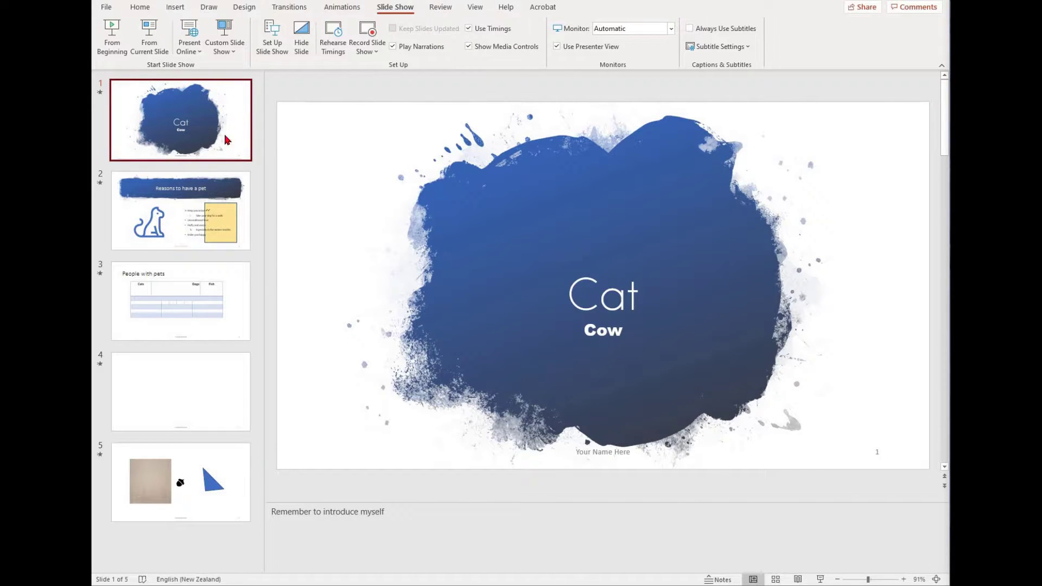
- Look through the five slides and the available transition, animation and slide show settings
click(194, 185)
click(210, 312)
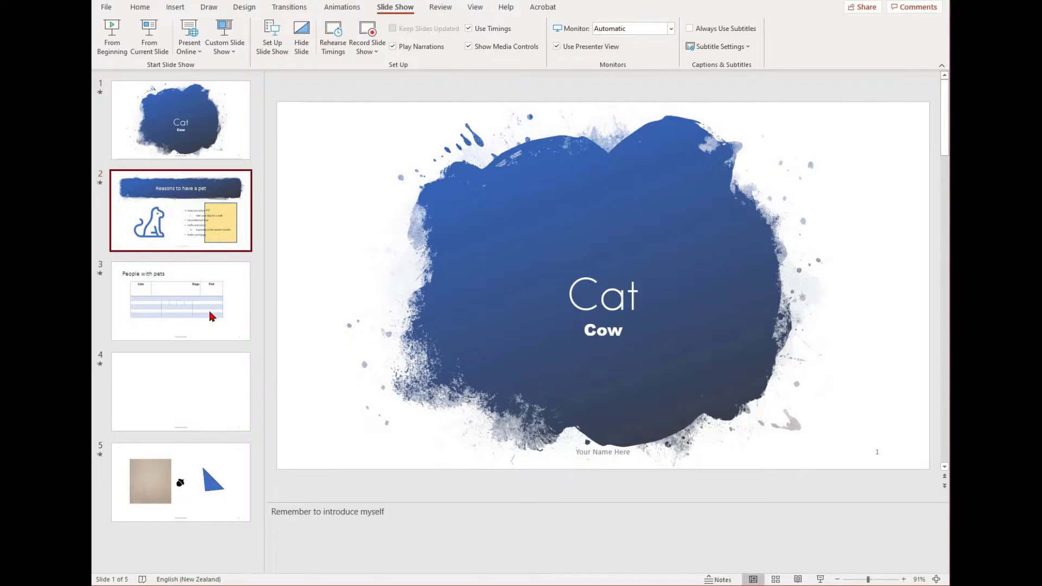
key(Down)
key(Down)
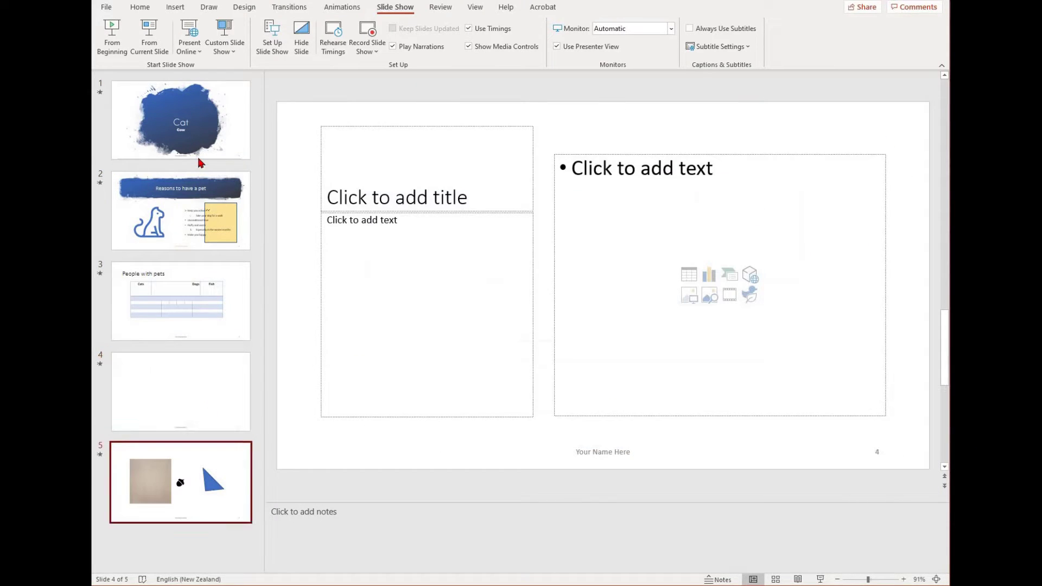
key(Home)
click(293, 12)
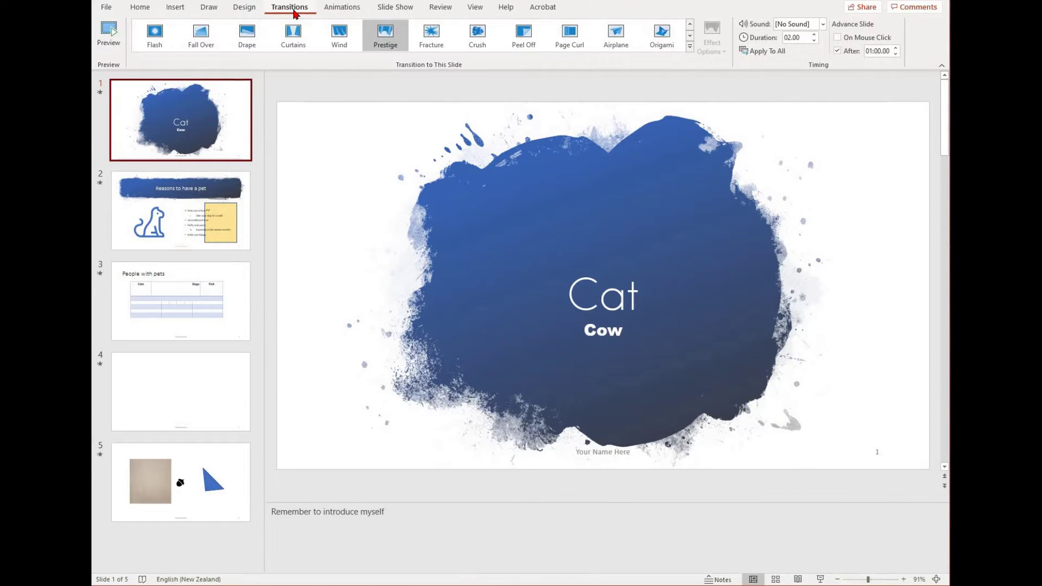
click(343, 10)
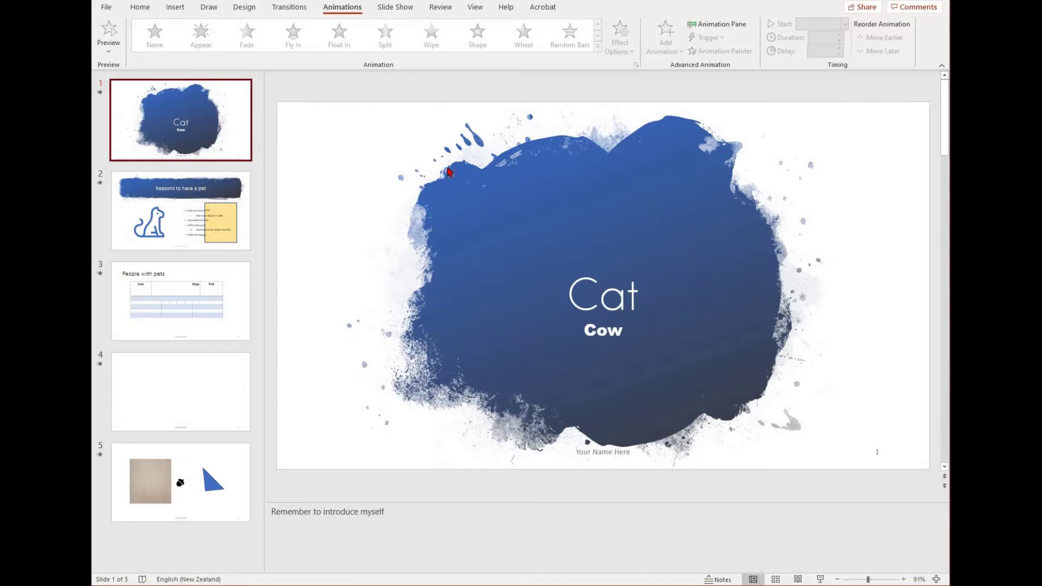
click(400, 11)
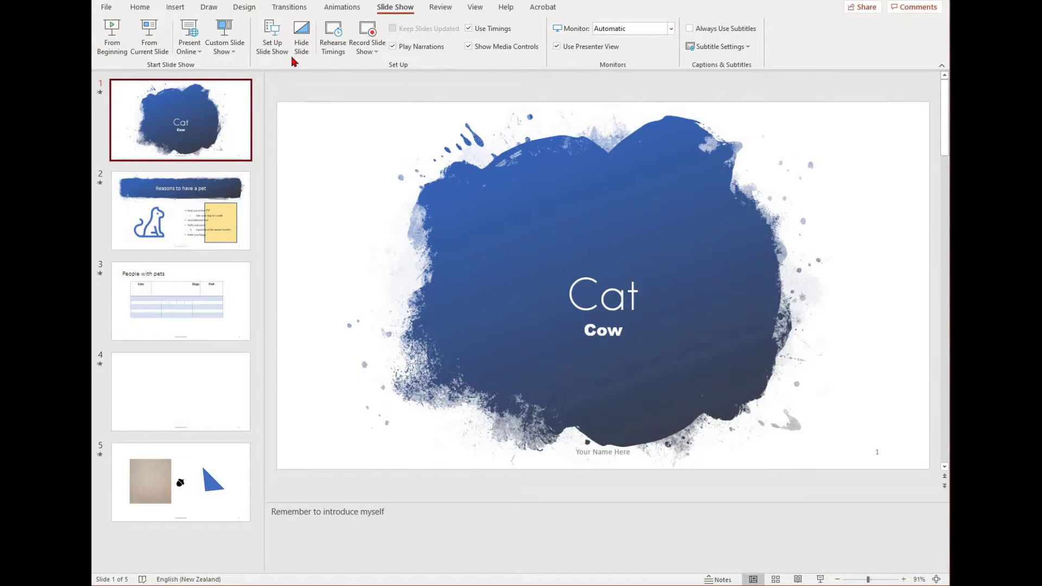
click(286, 30)
- Apply the Morph transition to slide 1, the Cat title slide
click(287, 8)
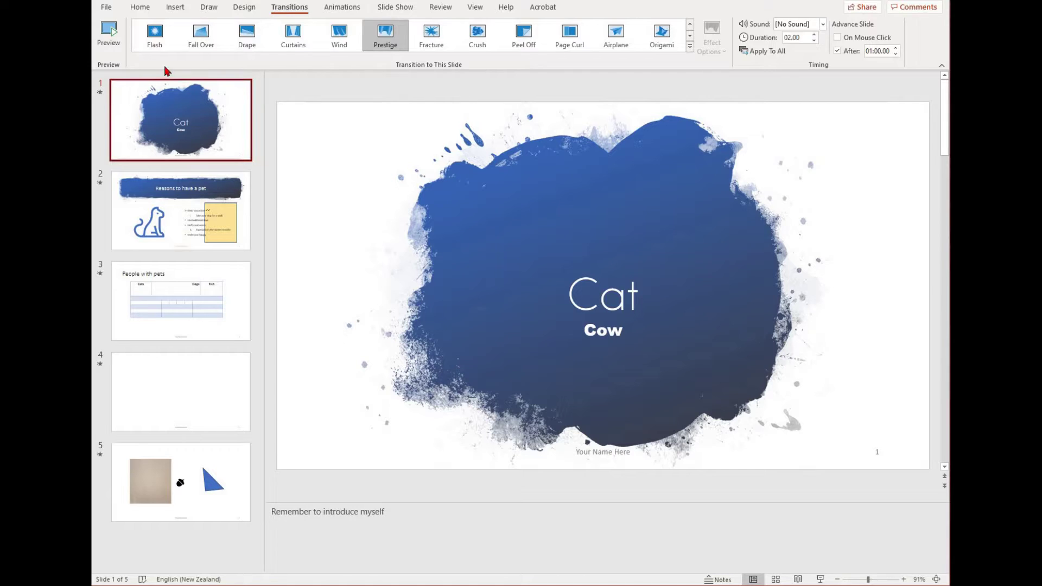
click(140, 7)
click(289, 7)
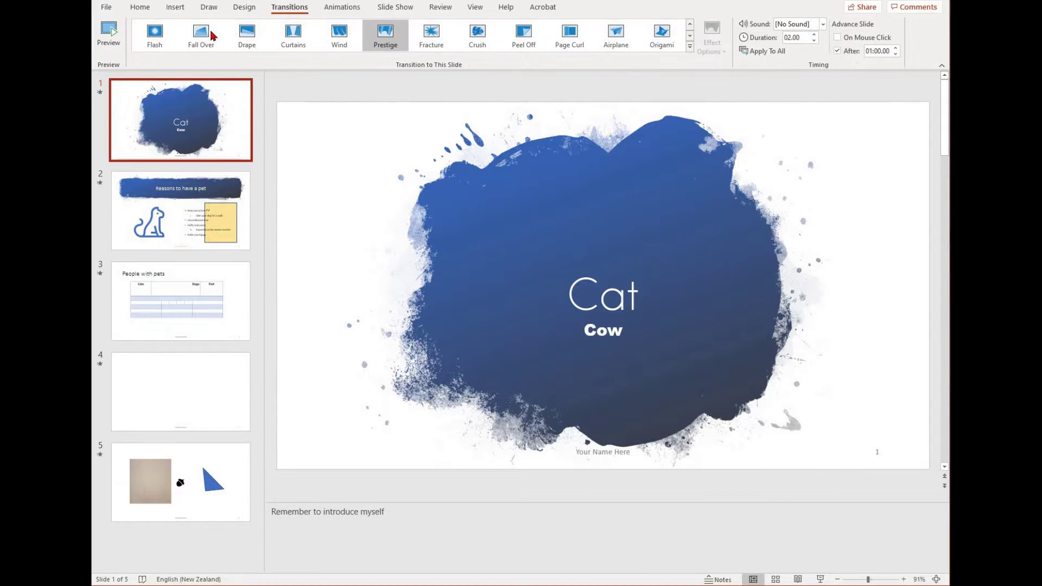
click(691, 47)
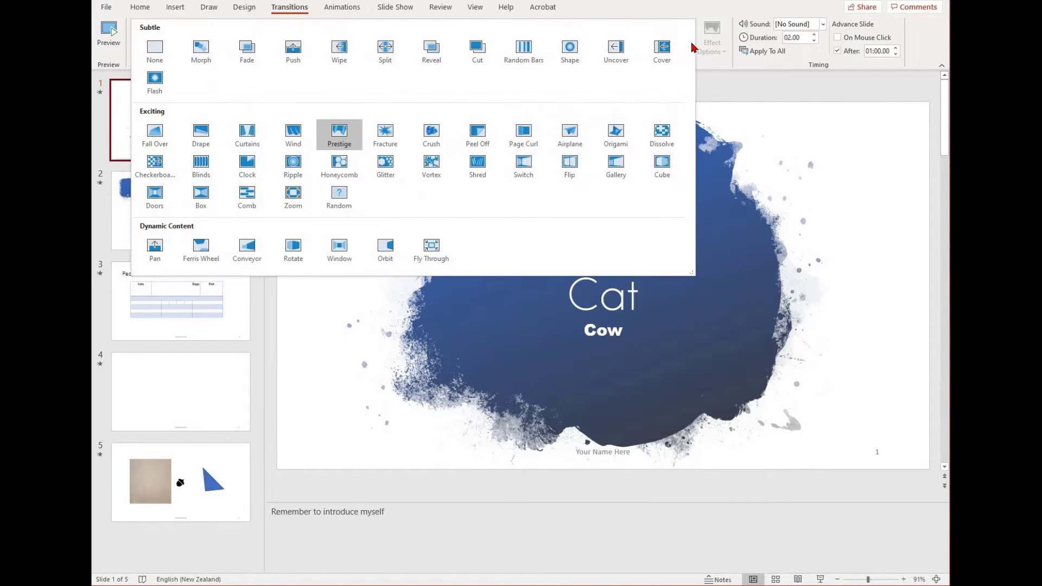
click(201, 48)
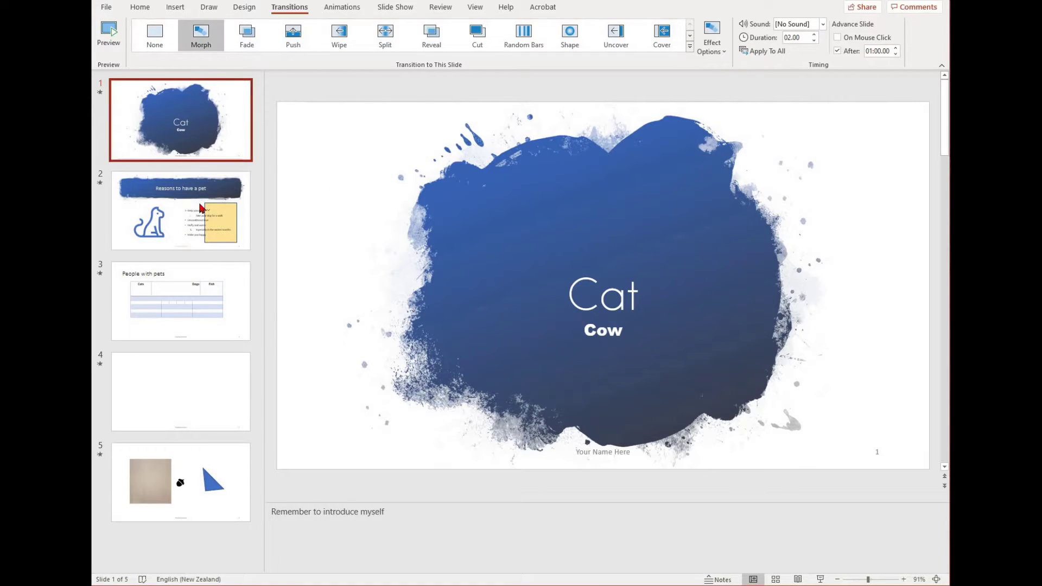
- Apply the Morph transition to slides 2, 3, 4 and 5
click(202, 209)
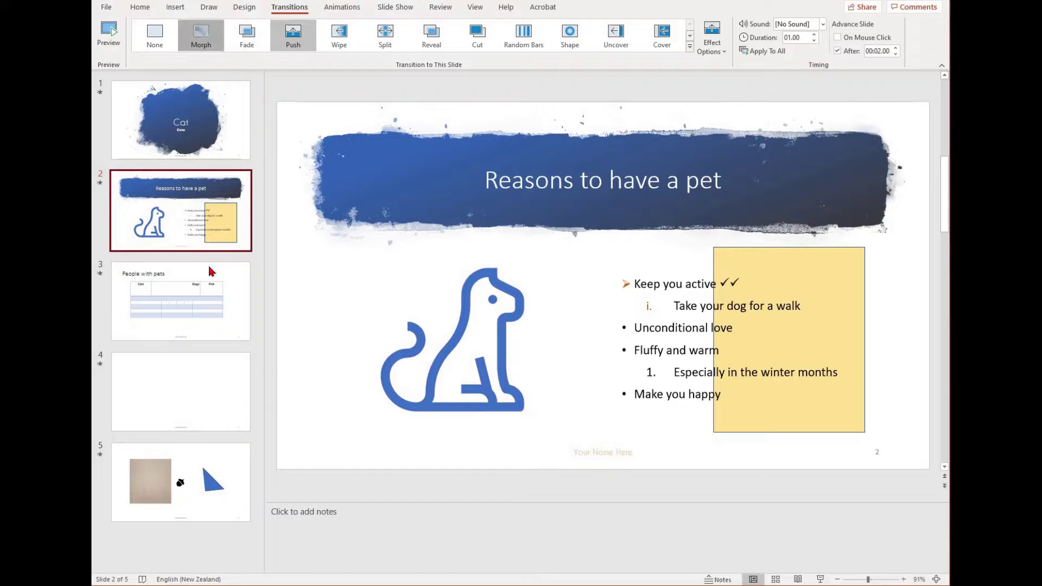
click(211, 271)
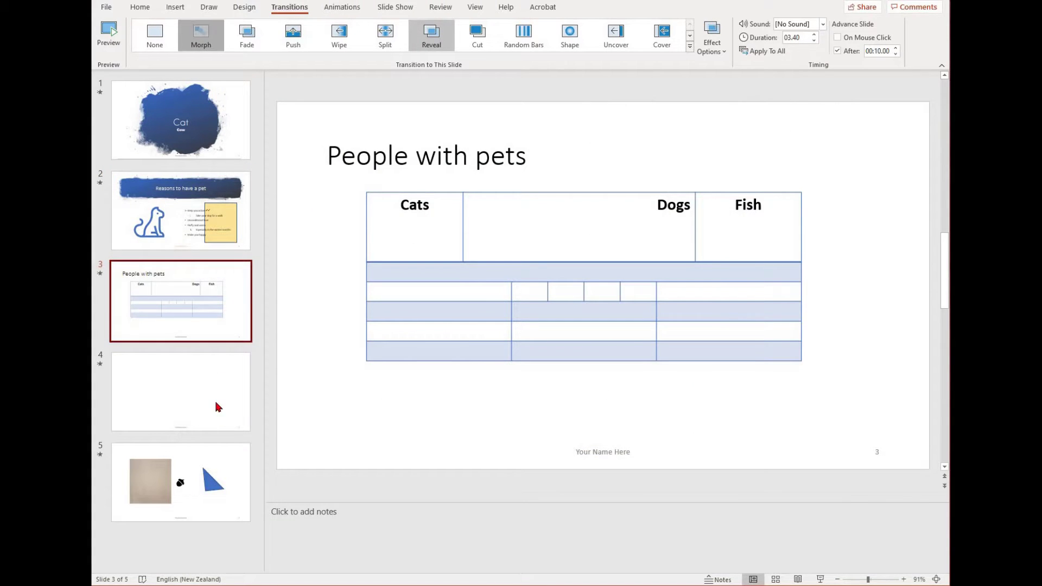
click(218, 407)
click(214, 37)
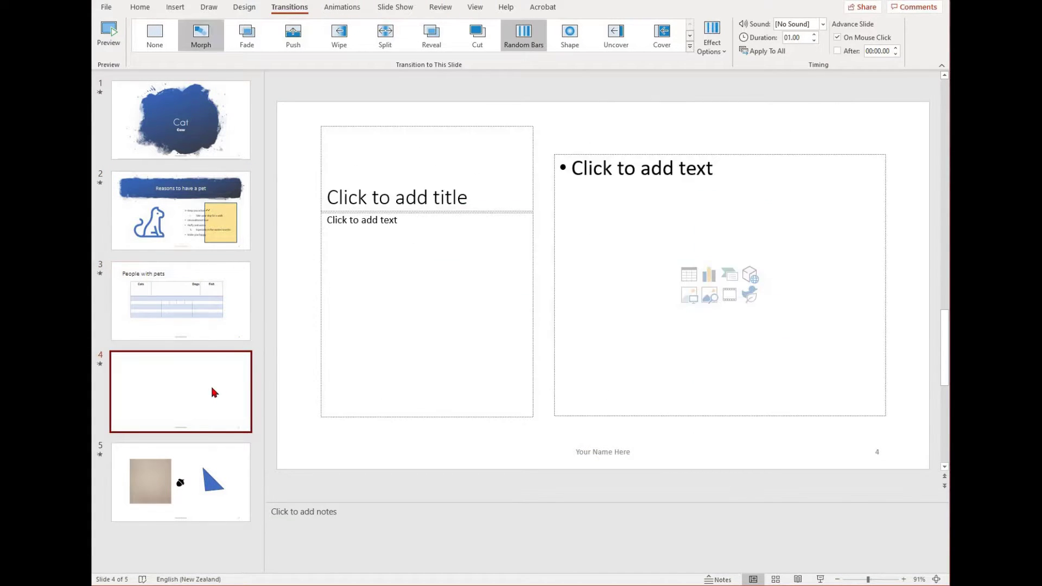
click(226, 473)
click(201, 35)
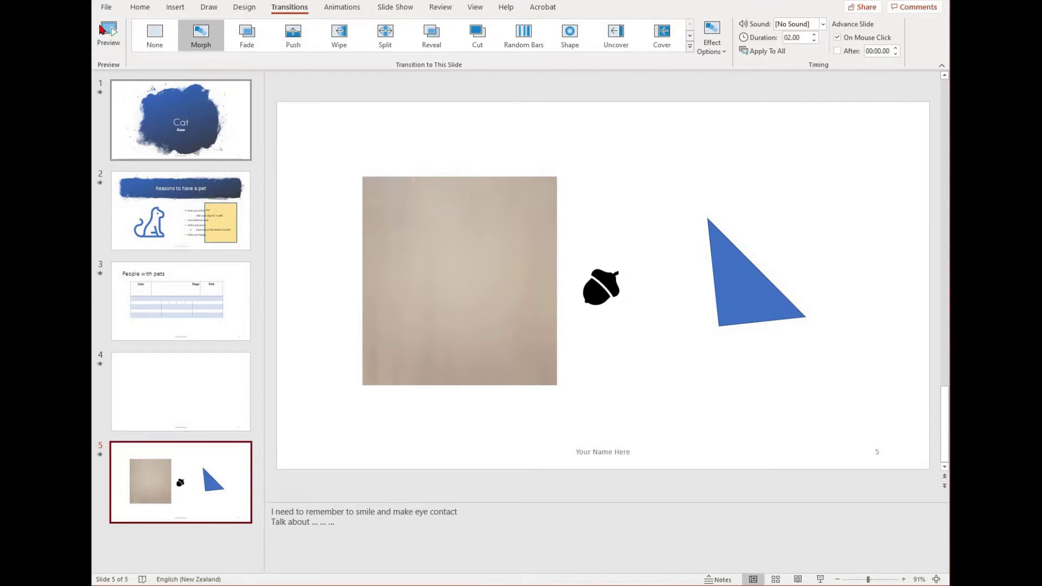
- Review the transition gallery and the effect options that Morph offers on slide 1
key(Home)
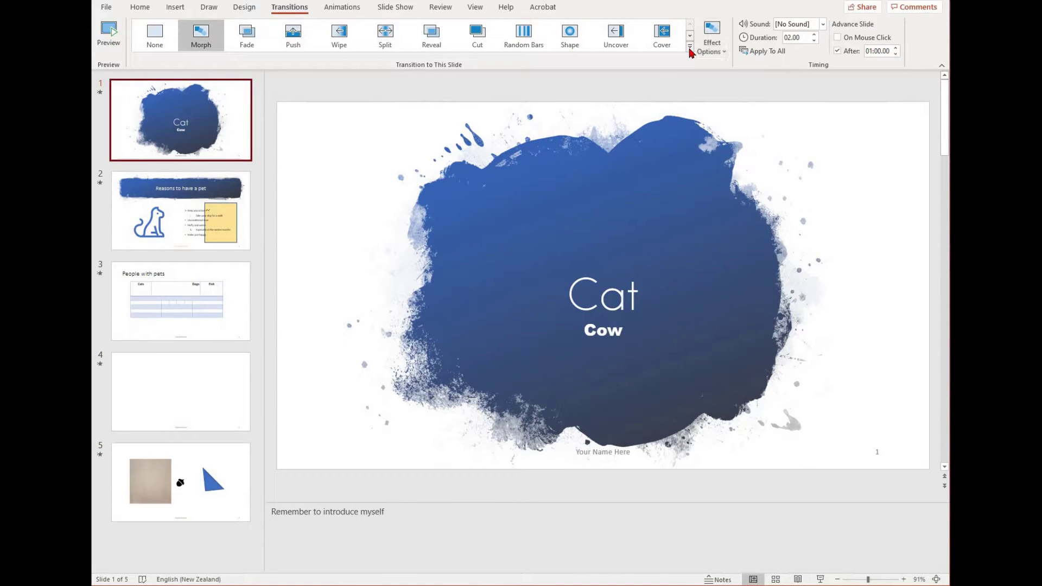
click(690, 47)
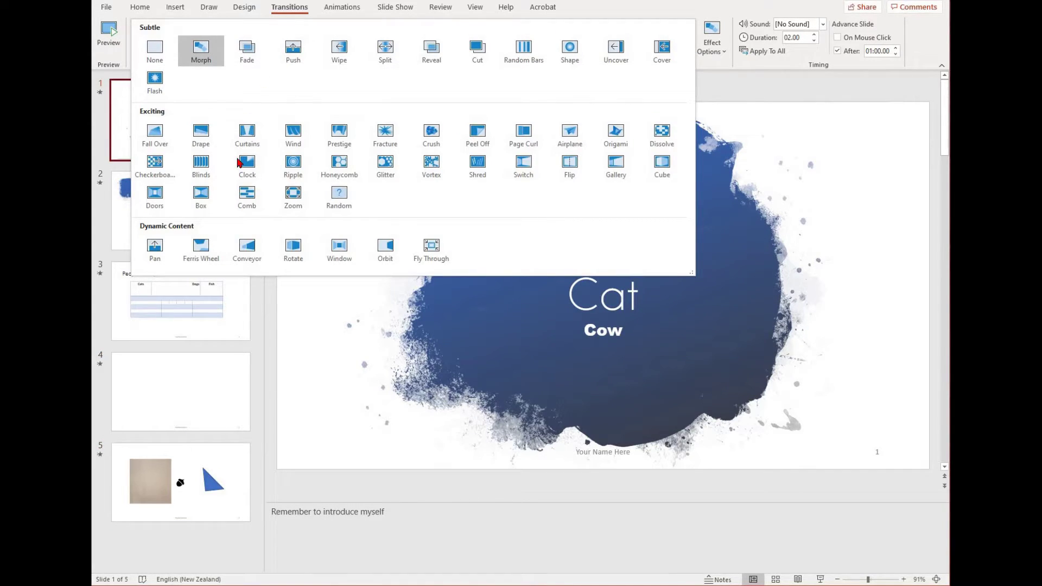
click(719, 55)
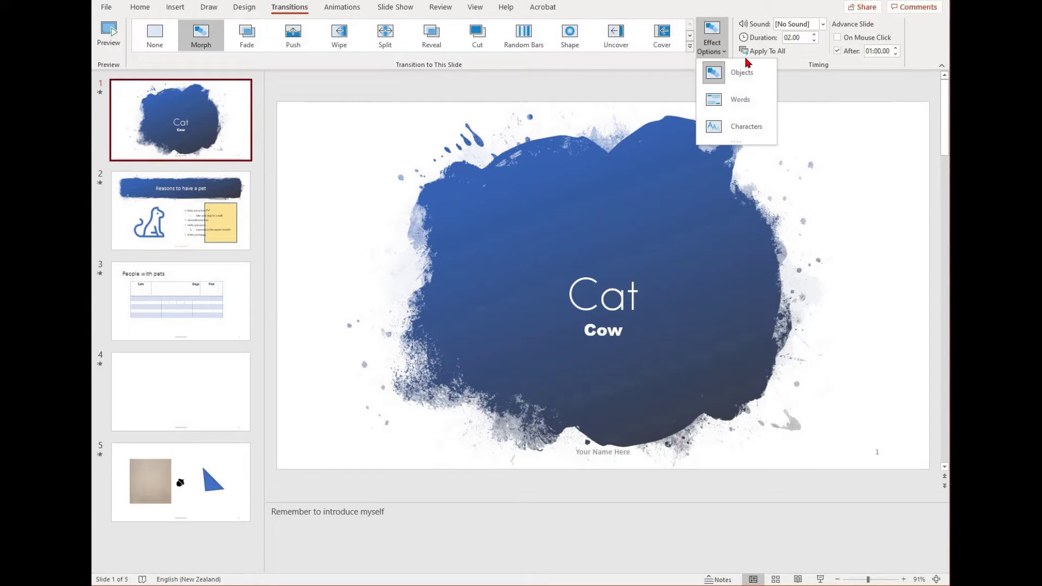
click(668, 63)
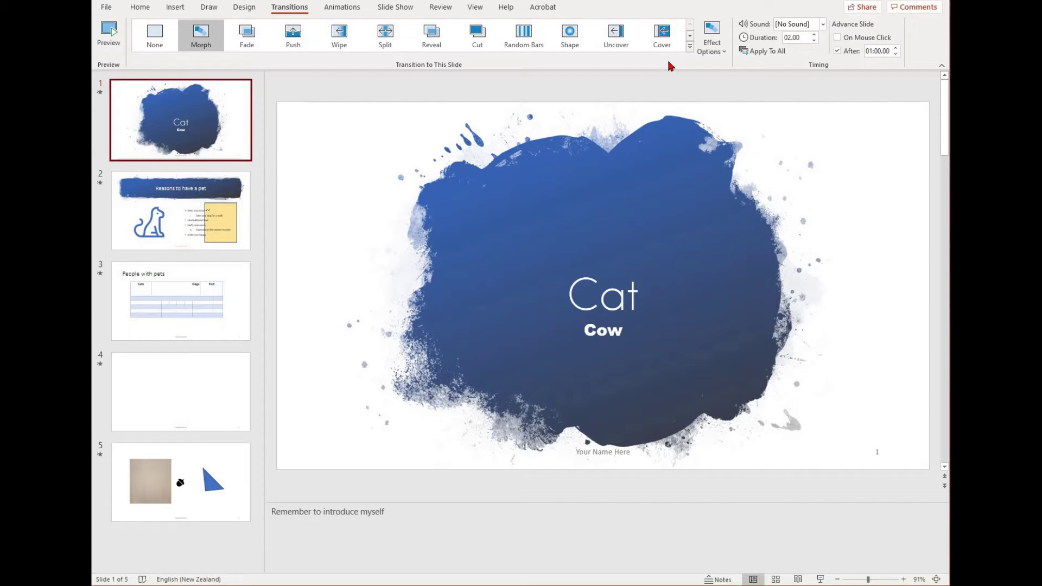
- Preview the Morph transition on slides 1, 2 and 3
click(117, 32)
click(212, 239)
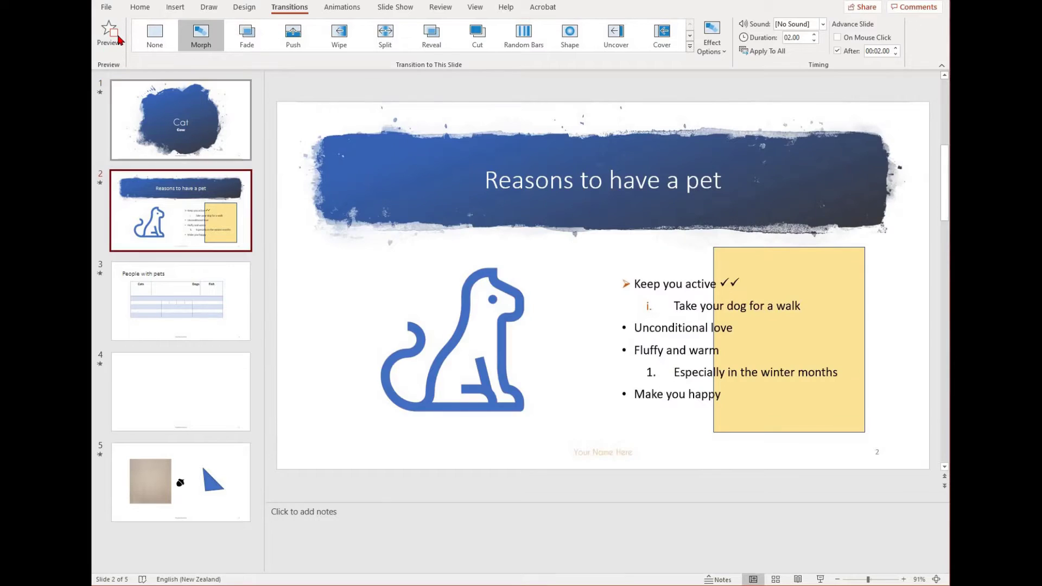
click(117, 38)
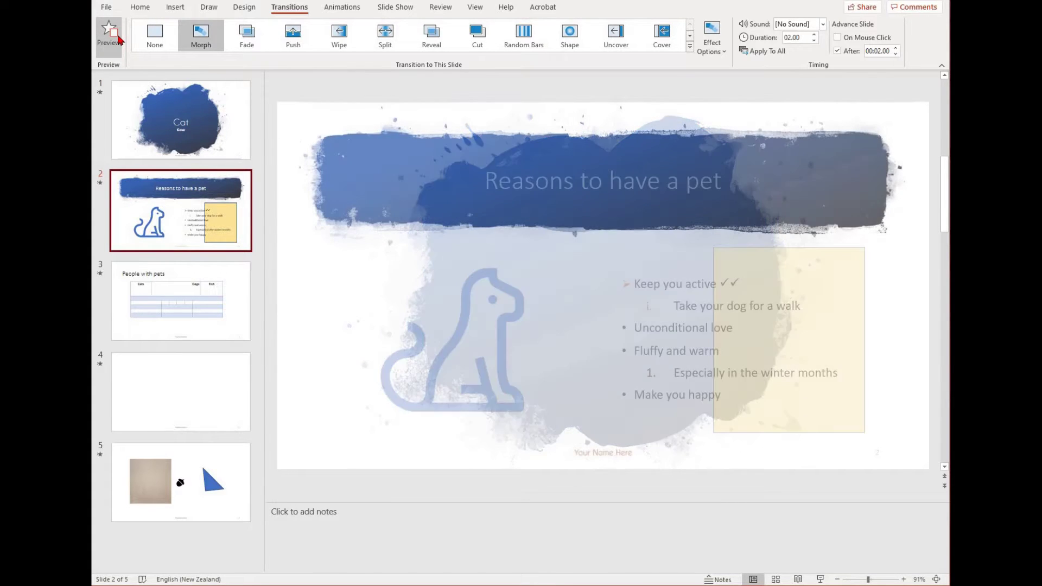
key(Down)
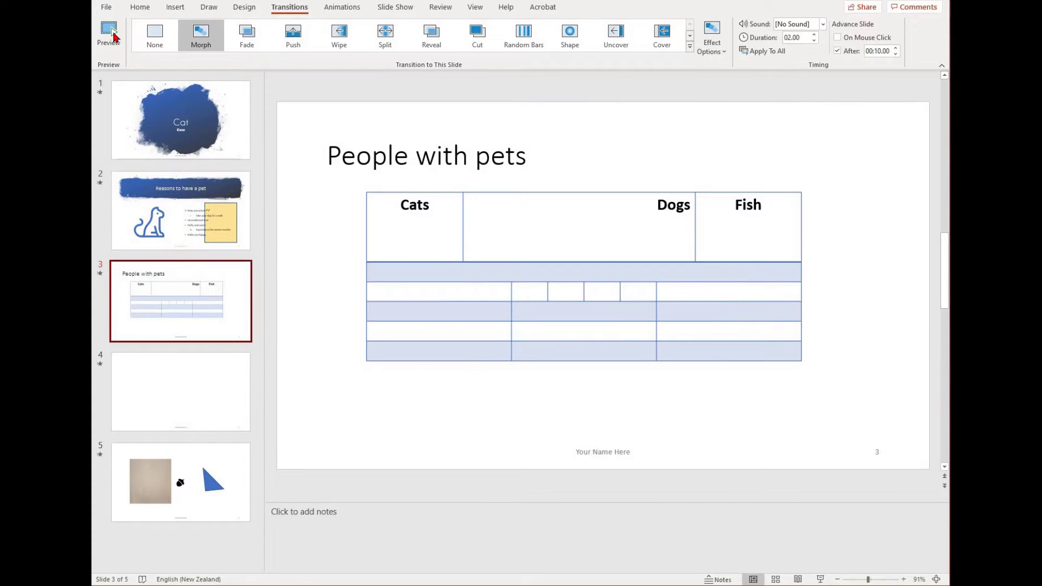
click(113, 35)
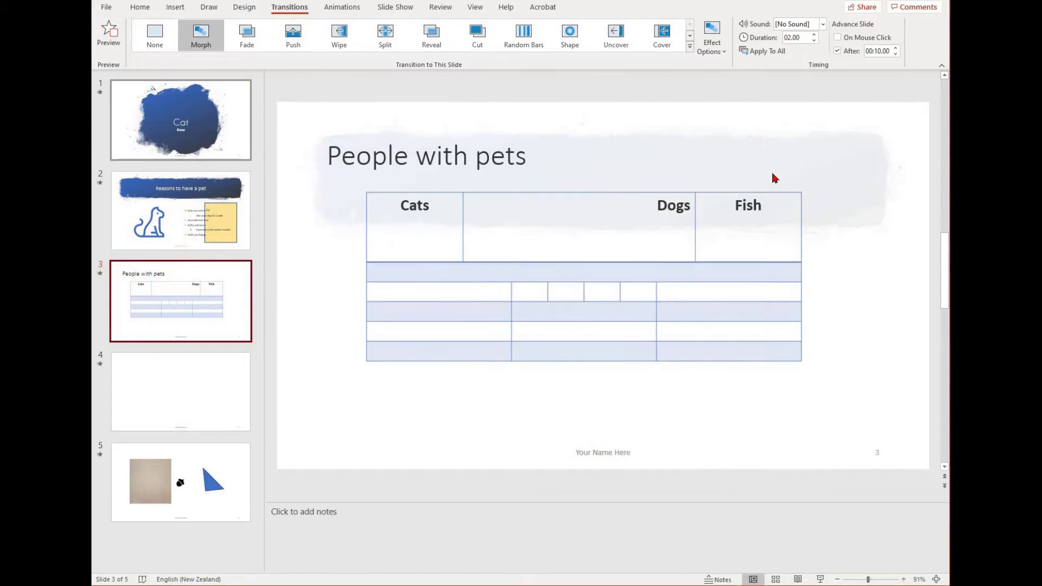
- Turn off the timed automatic advance on slides 1, 2 and 3, and check the advance settings of slides 4 and 5
key(Home)
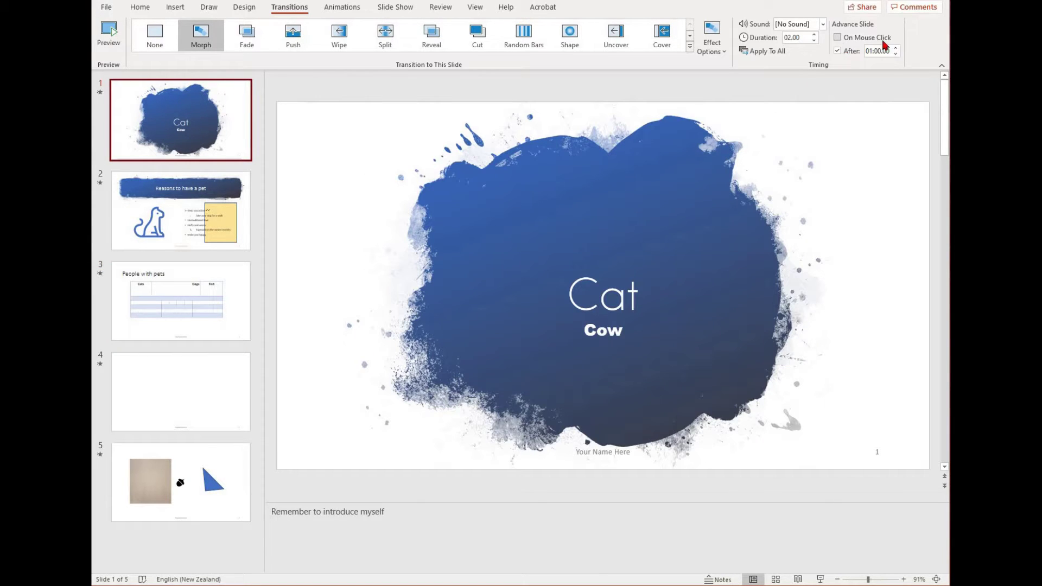
click(850, 51)
key(Down)
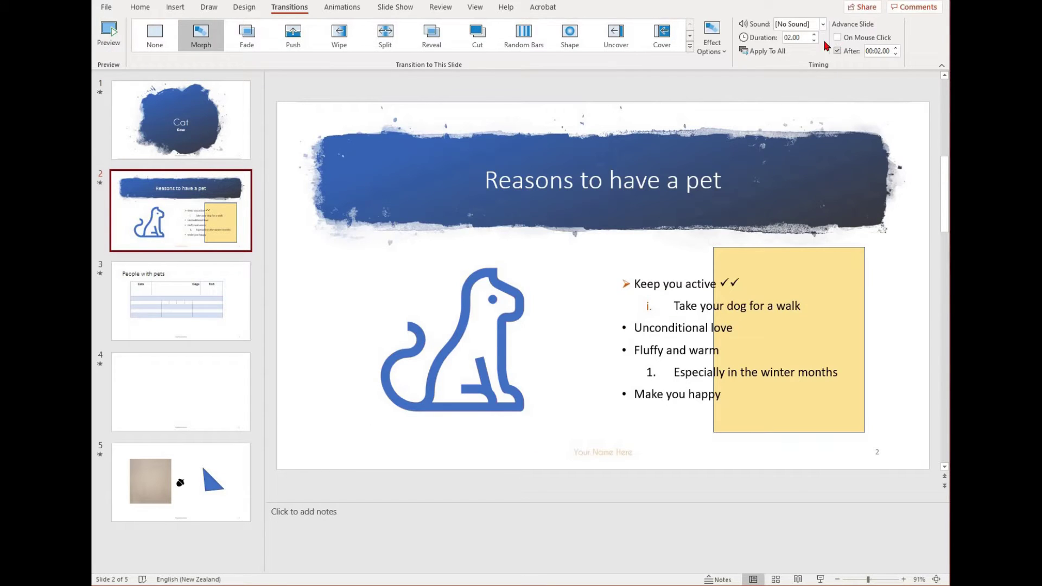
click(249, 338)
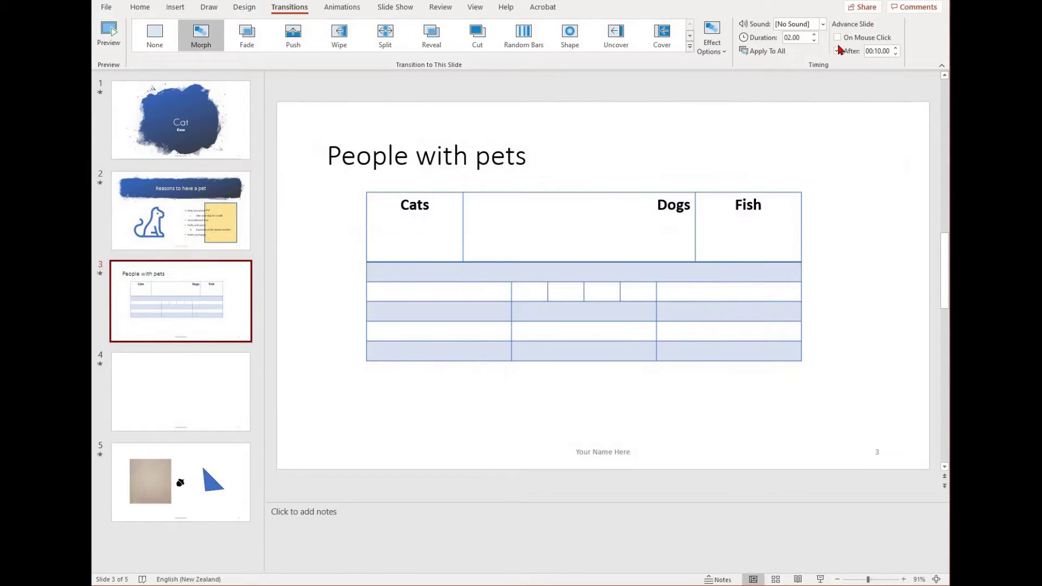
key(Page_Down)
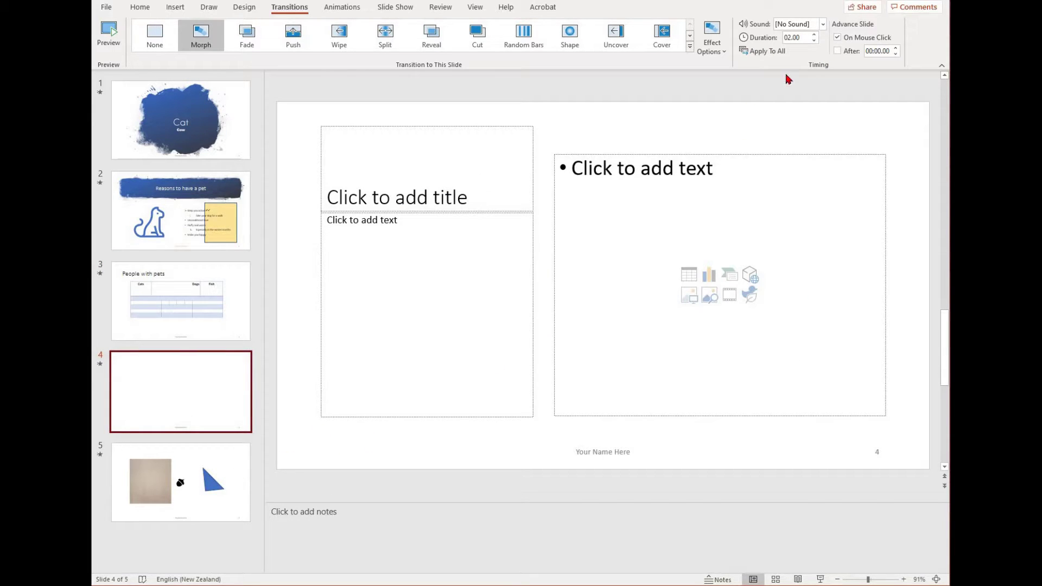
key(Page_Down)
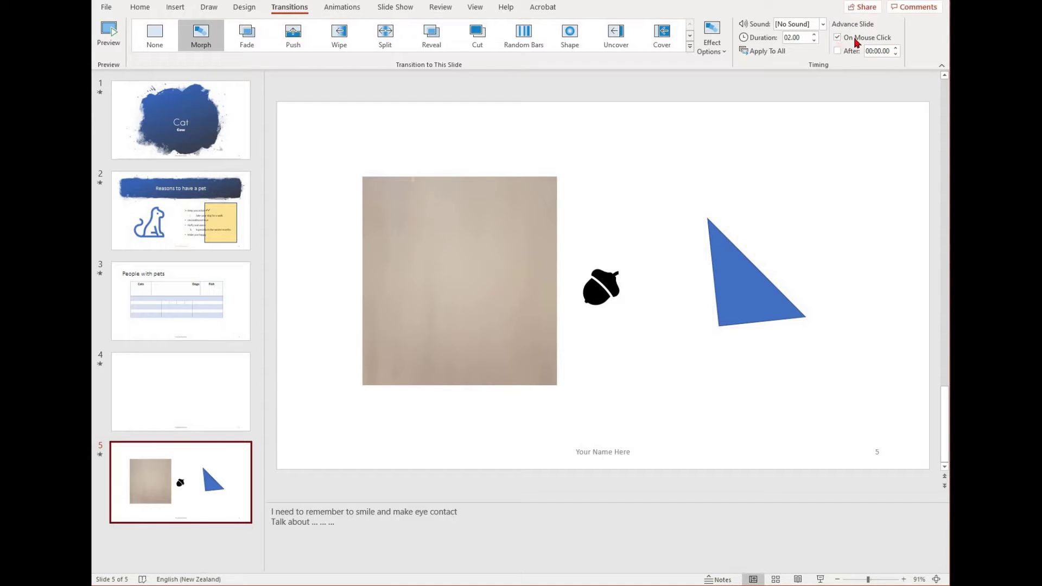
- Set slides 1, 2 and 3 to advance on mouse click
click(217, 128)
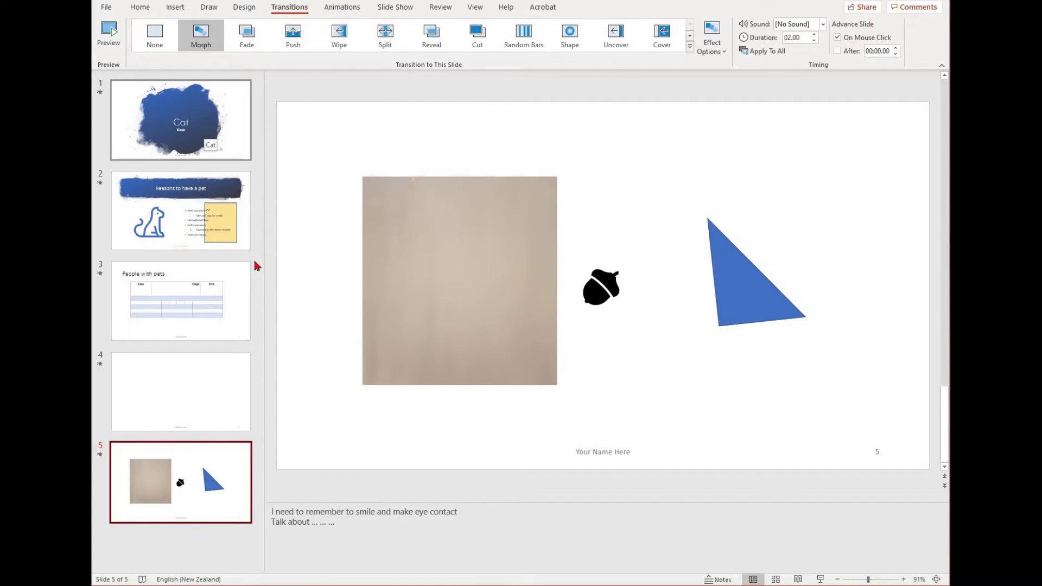
click(237, 244)
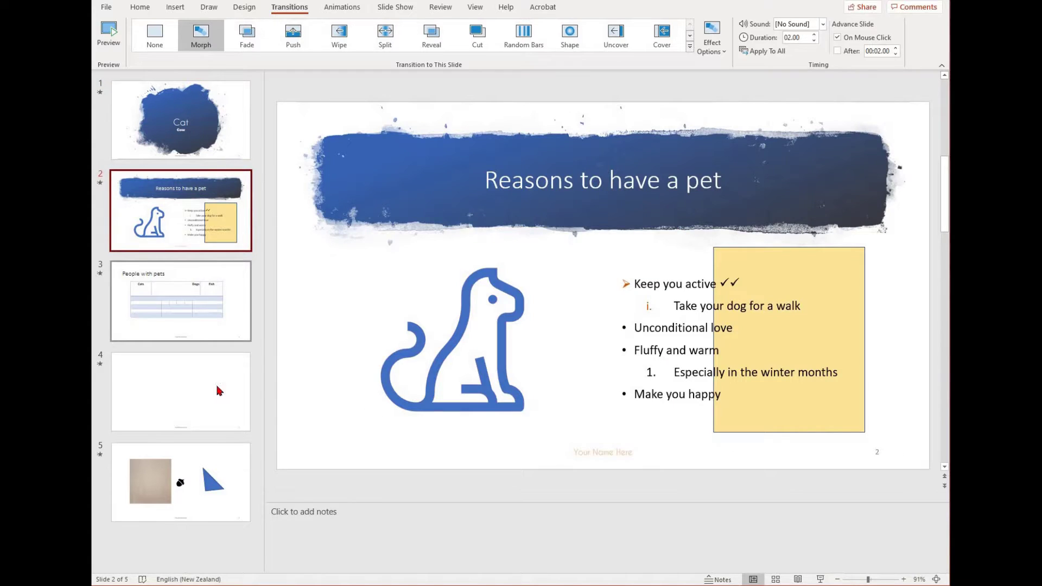
key(Page_Down)
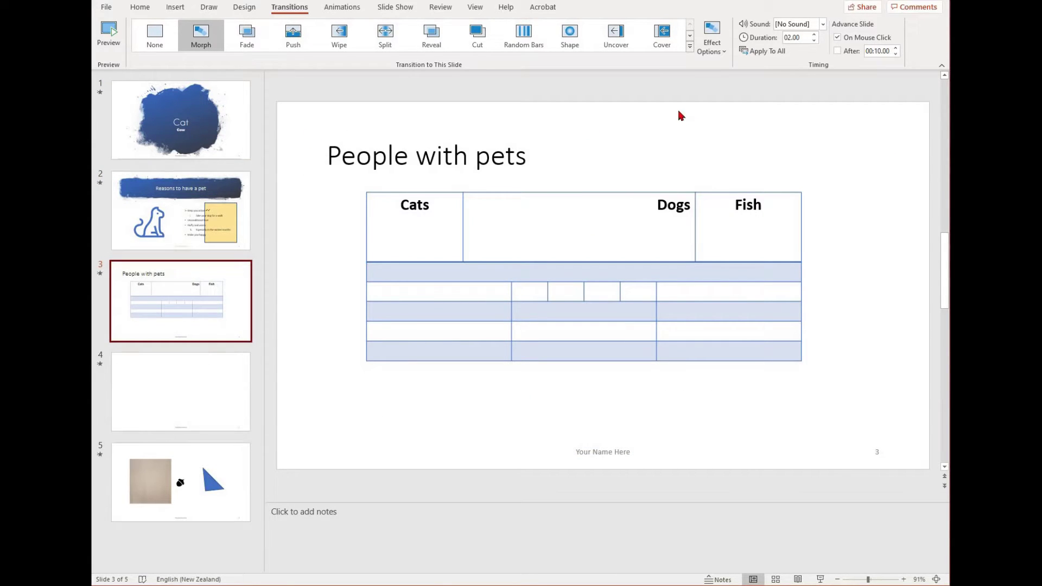
- Examine the Morph effect options on slide 1 and slide 2
key(Home)
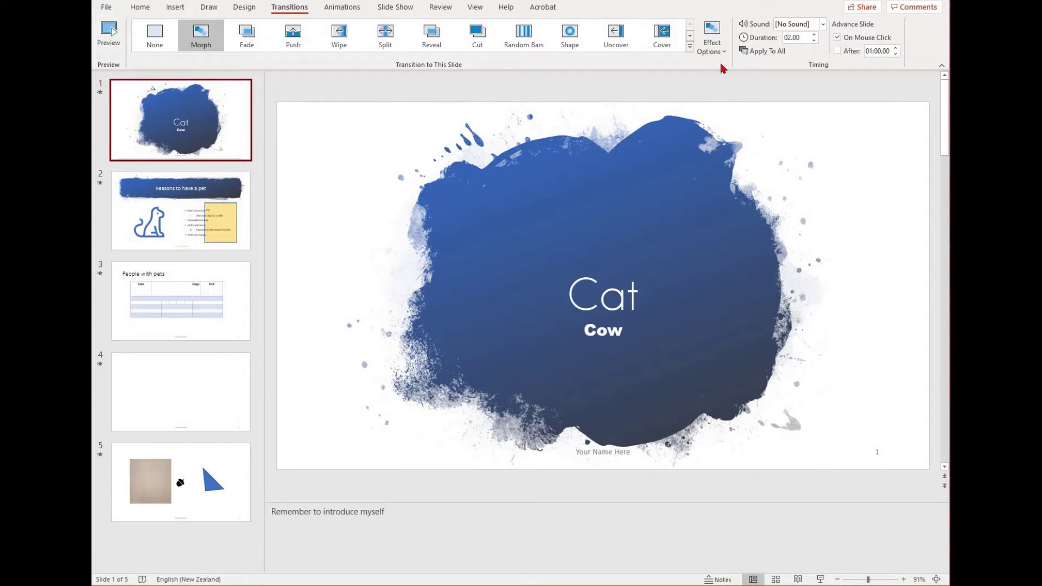
click(722, 53)
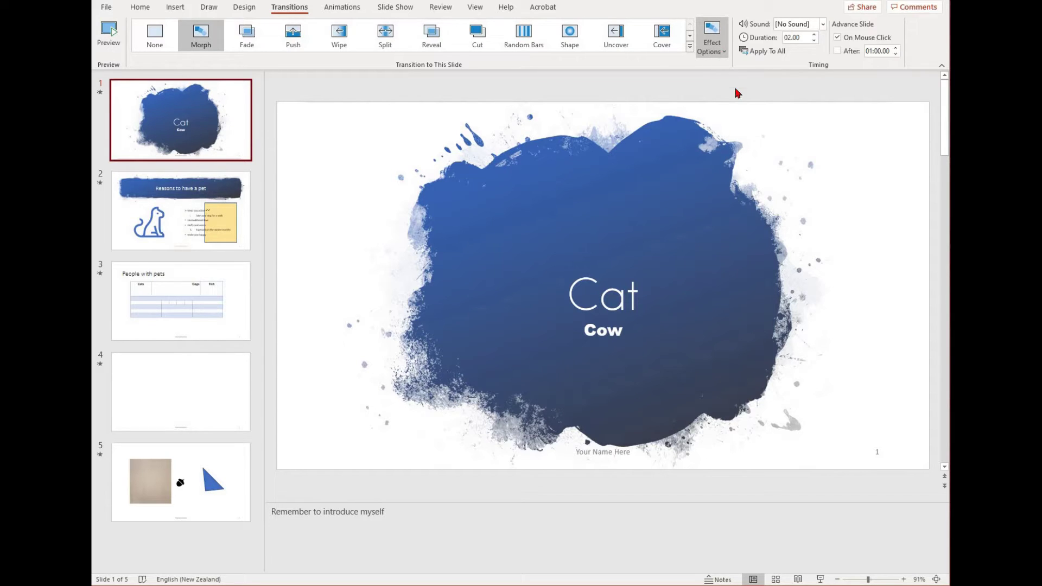
click(191, 196)
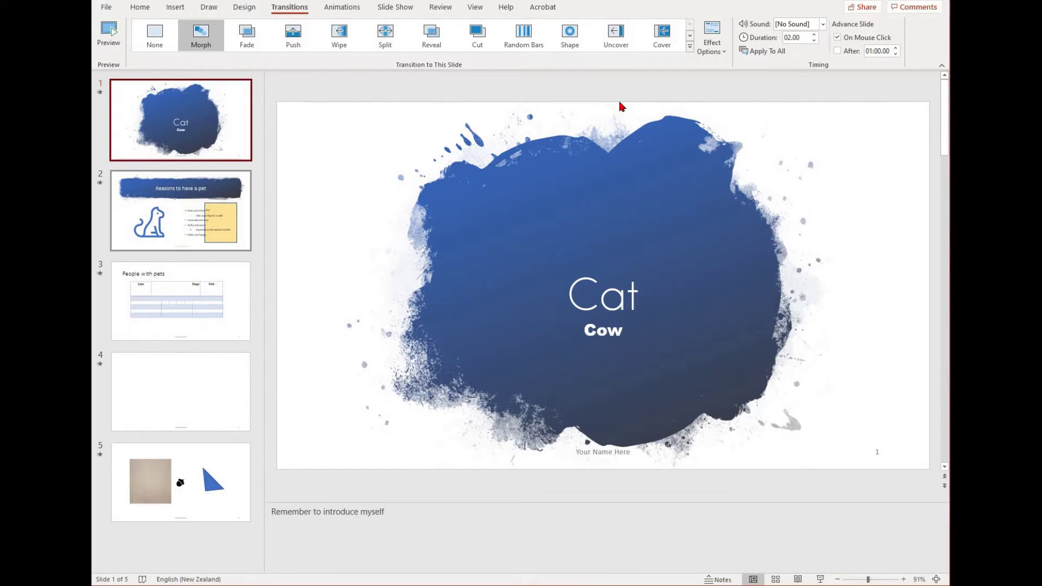
click(711, 46)
click(736, 133)
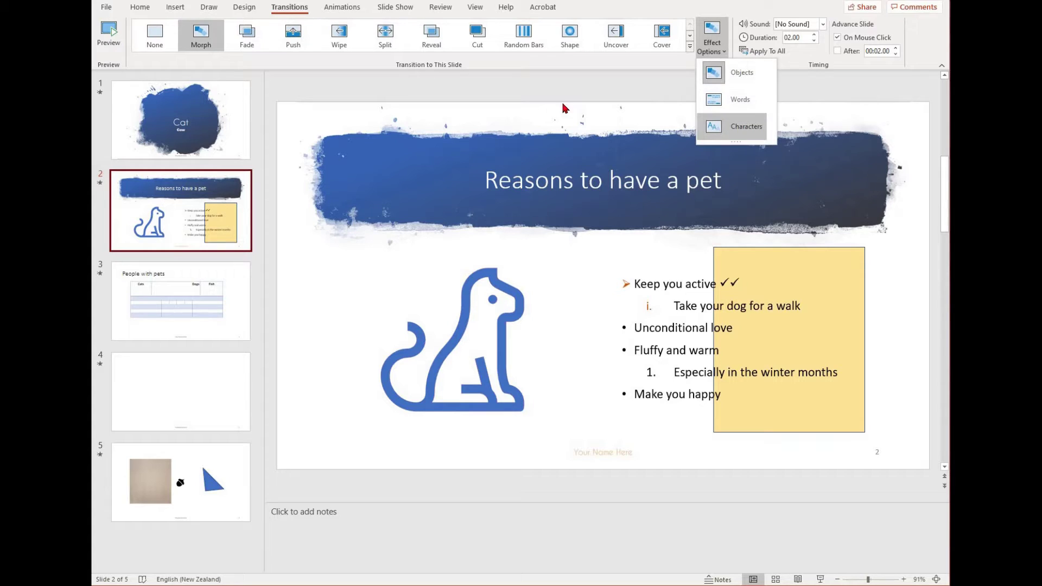
- Preview the Morph transition on slide 2 and again on slide 1
click(117, 33)
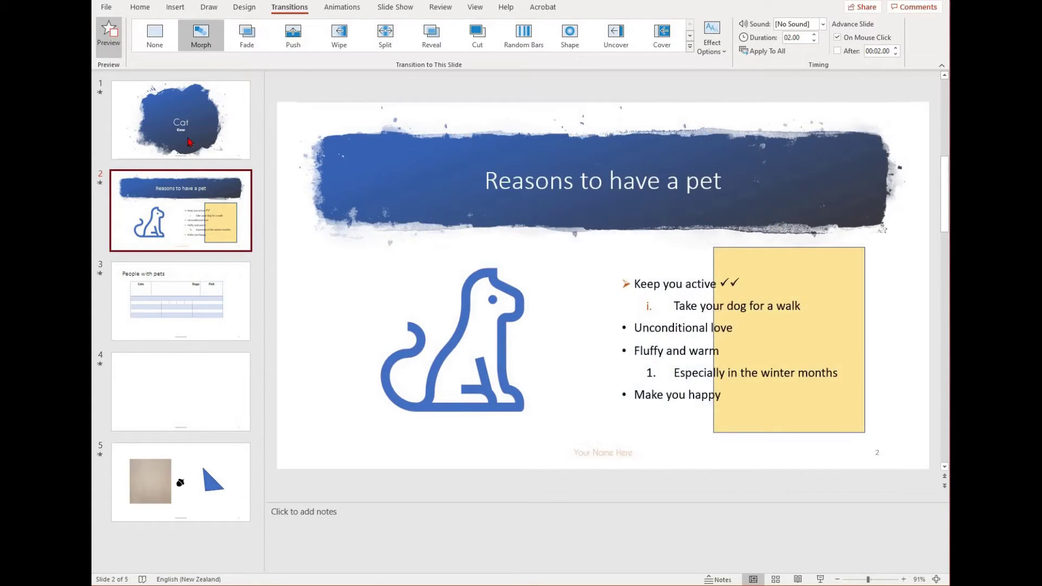
key(Page_Up)
click(117, 34)
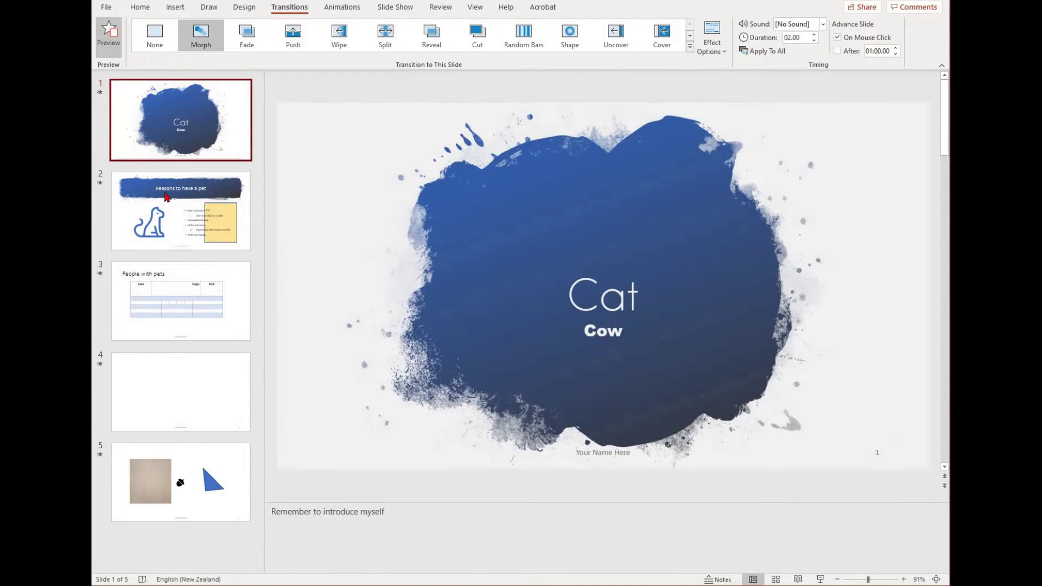
click(167, 197)
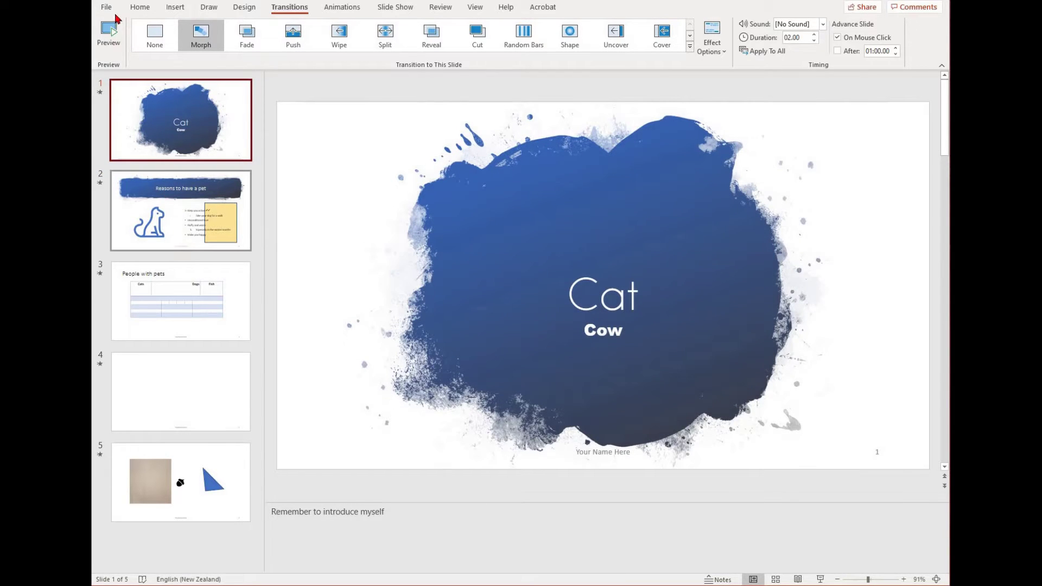
- Preview the Morph transition and switch slides 1 and 2 from mouse-click advance to automatic advance after 01:00.00 and 00:02.00
click(111, 34)
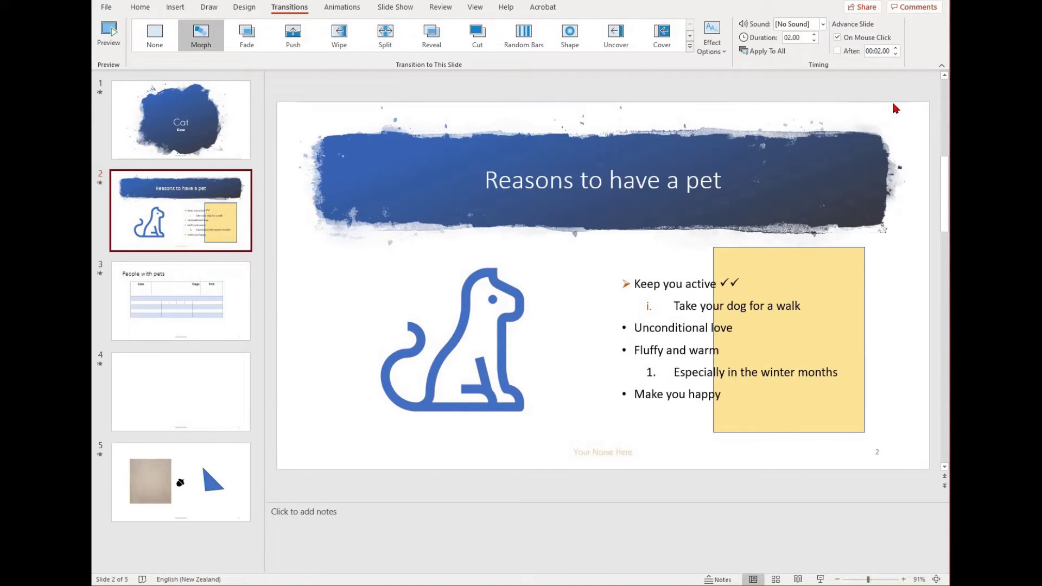
click(186, 103)
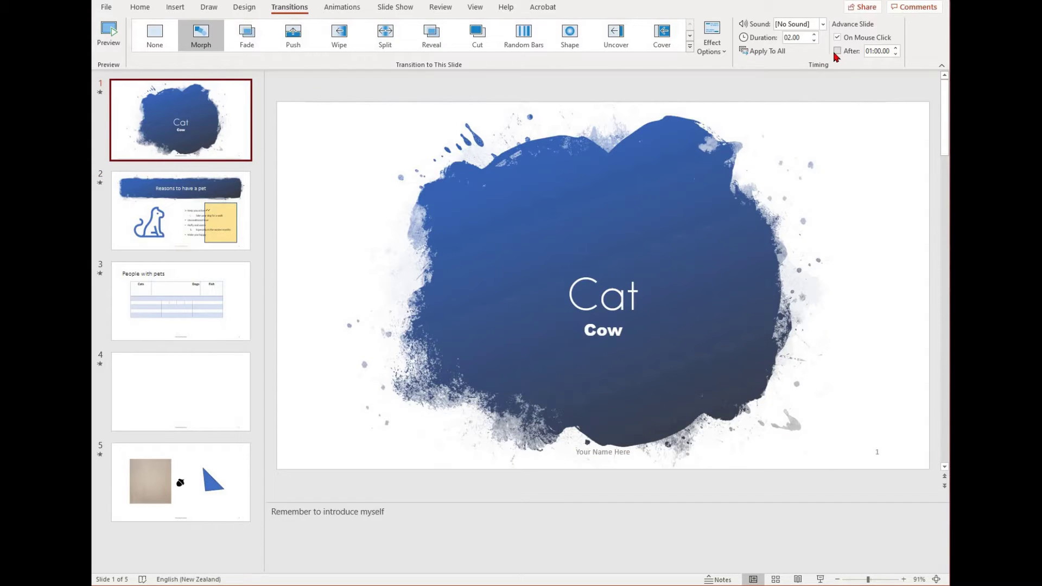
click(137, 218)
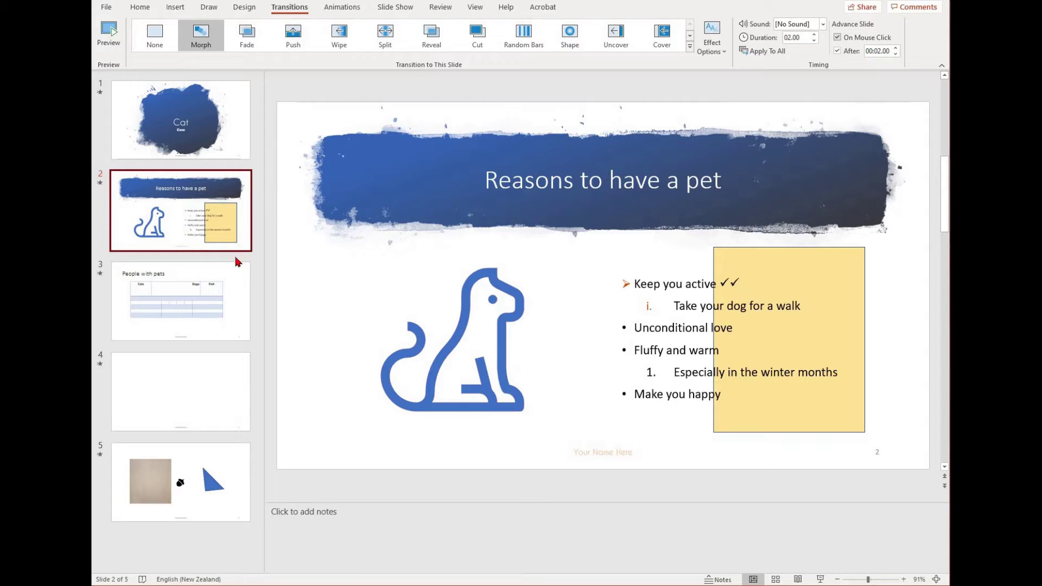
- Switch slides 3 and 4 from mouse-click to automatic advance after 00:10.00 and 00:00.00, and raise slide 5's automatic advance time
click(205, 283)
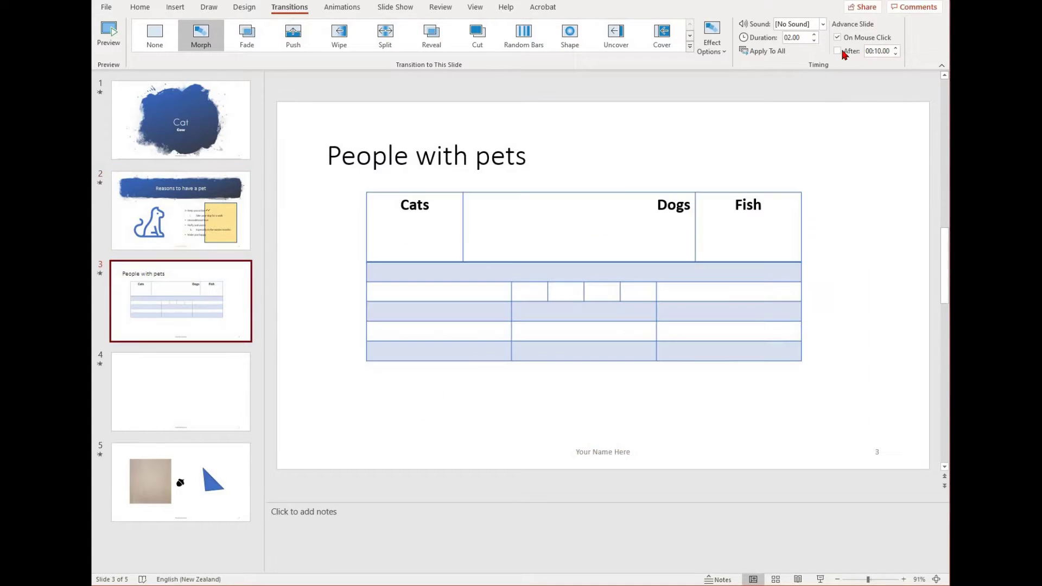
click(839, 51)
click(837, 38)
click(200, 395)
click(838, 50)
click(839, 37)
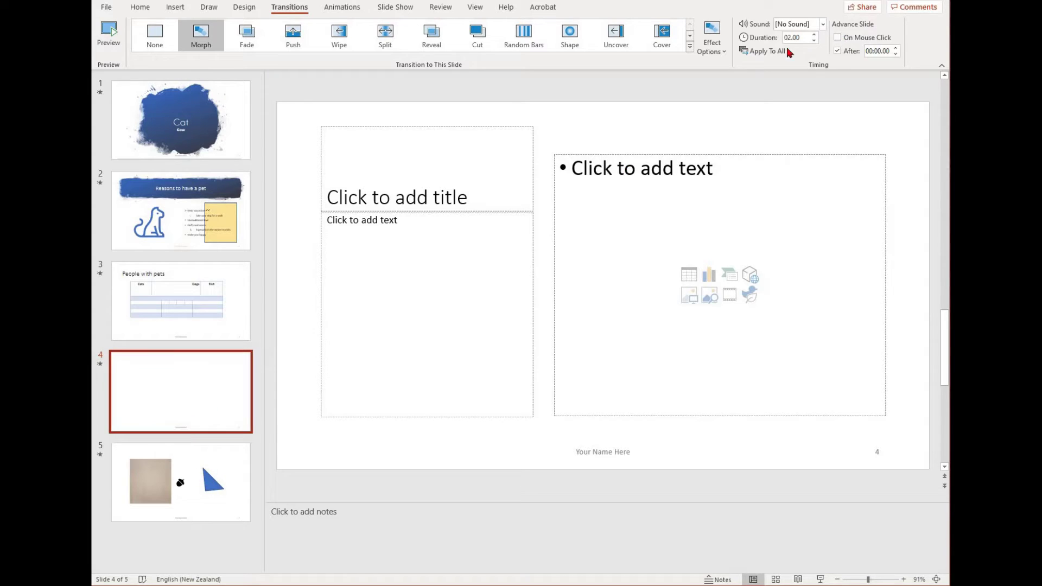
key(Page_Down)
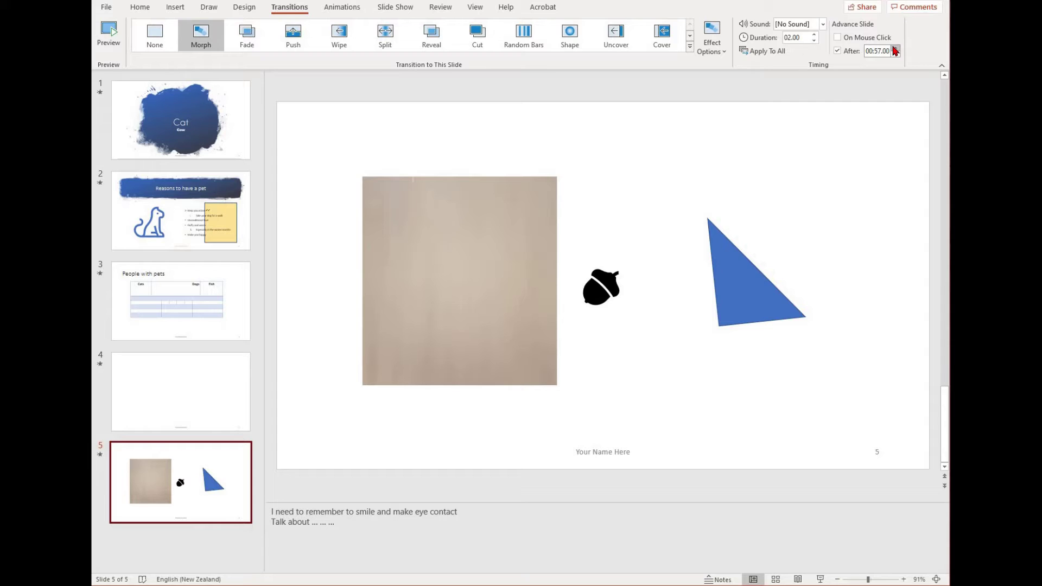
key(Up)
- Add an Appear animation to the dog graphic on slide 2 and preview it
click(172, 208)
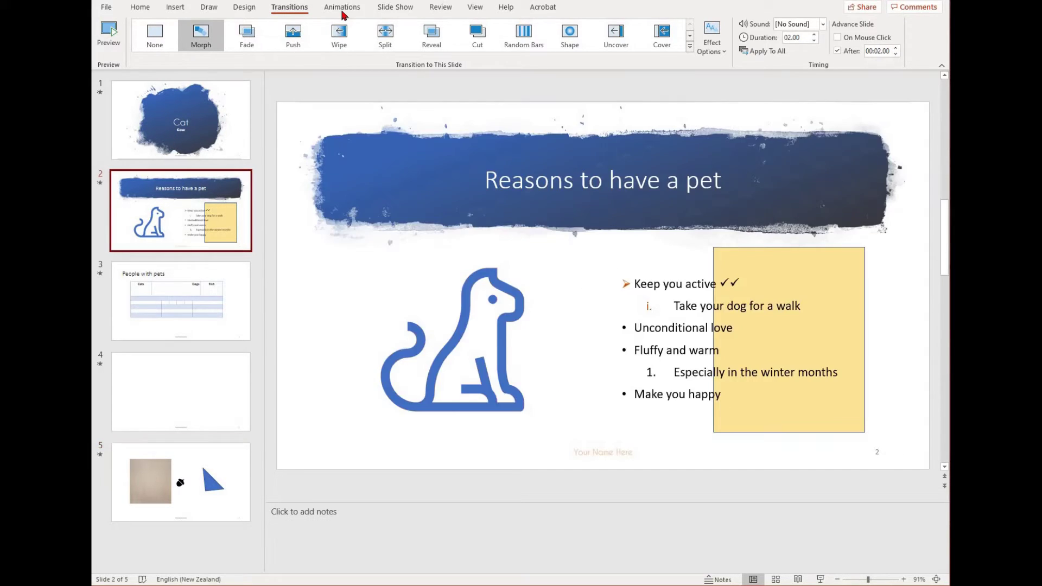
click(341, 6)
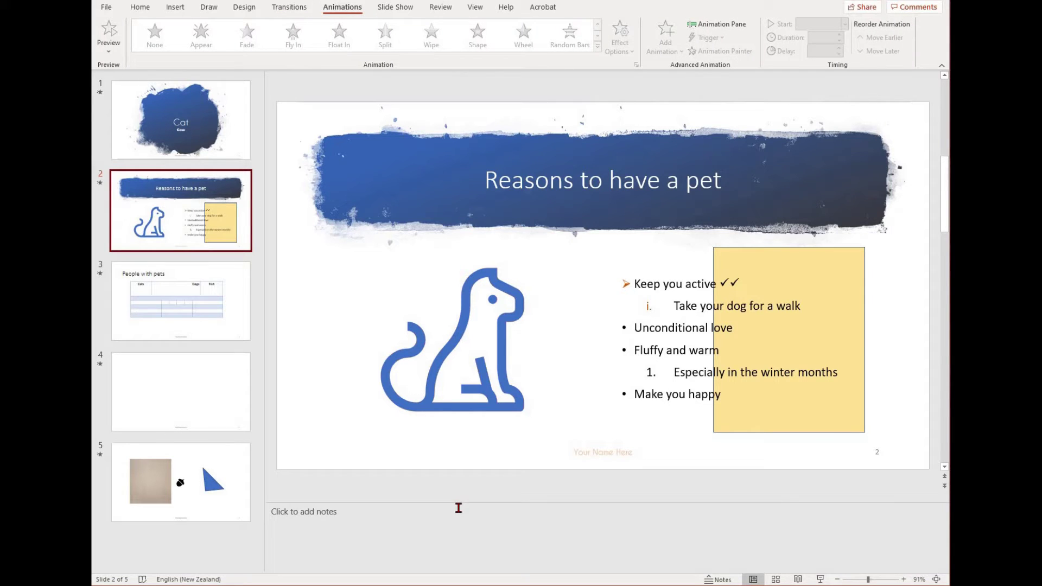
click(476, 373)
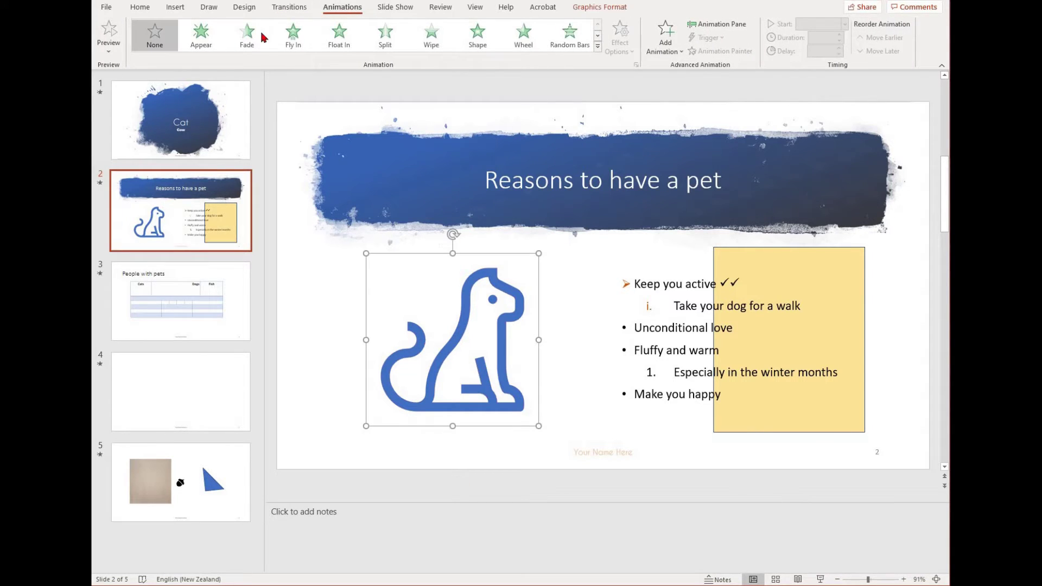
click(216, 42)
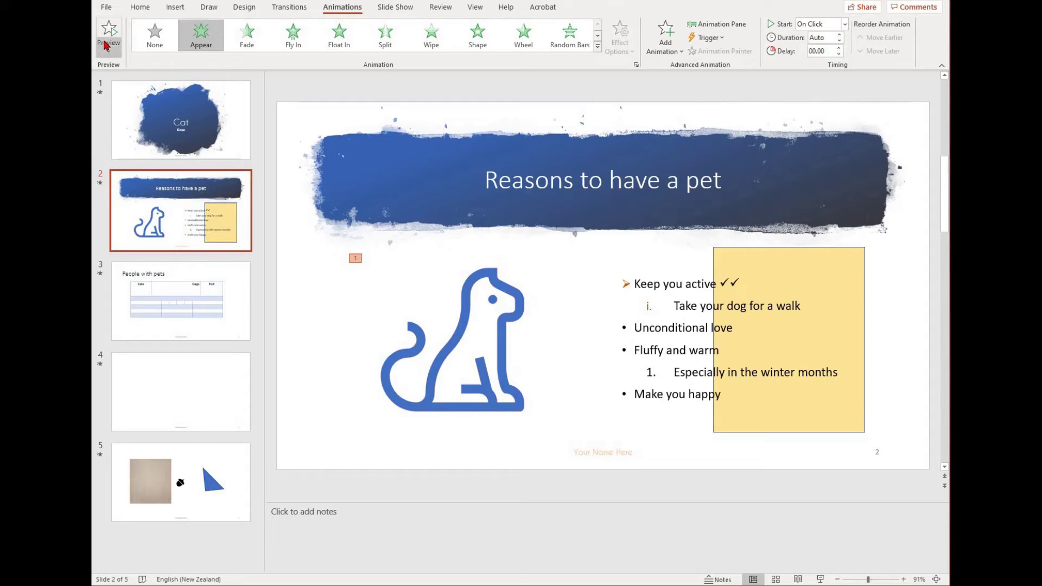
click(108, 47)
click(129, 70)
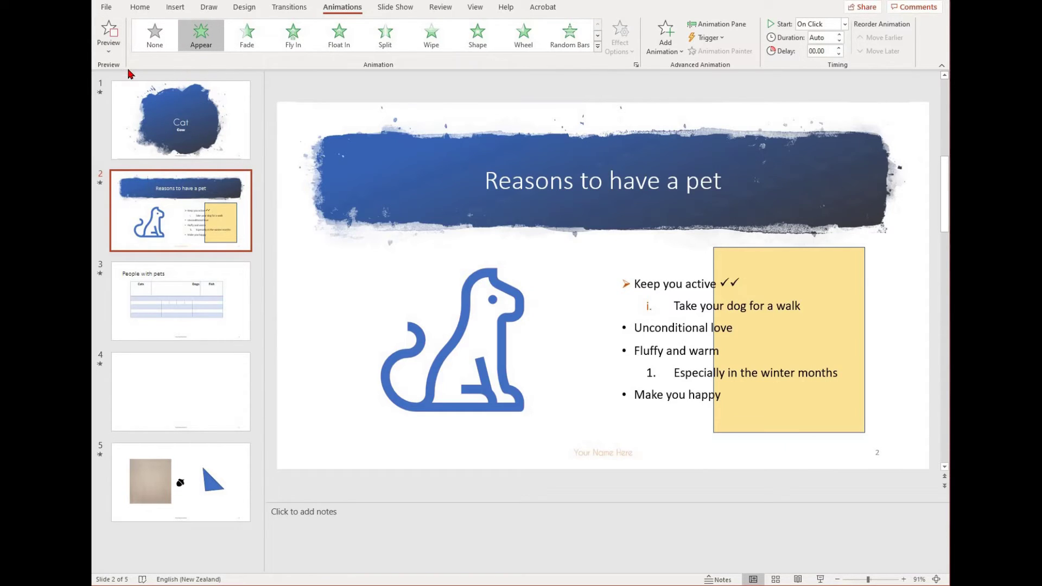
- Apply a Fade animation to the title "Reasons to have a pet" and a Wipe animation to the "Keep you active" bullet
click(564, 178)
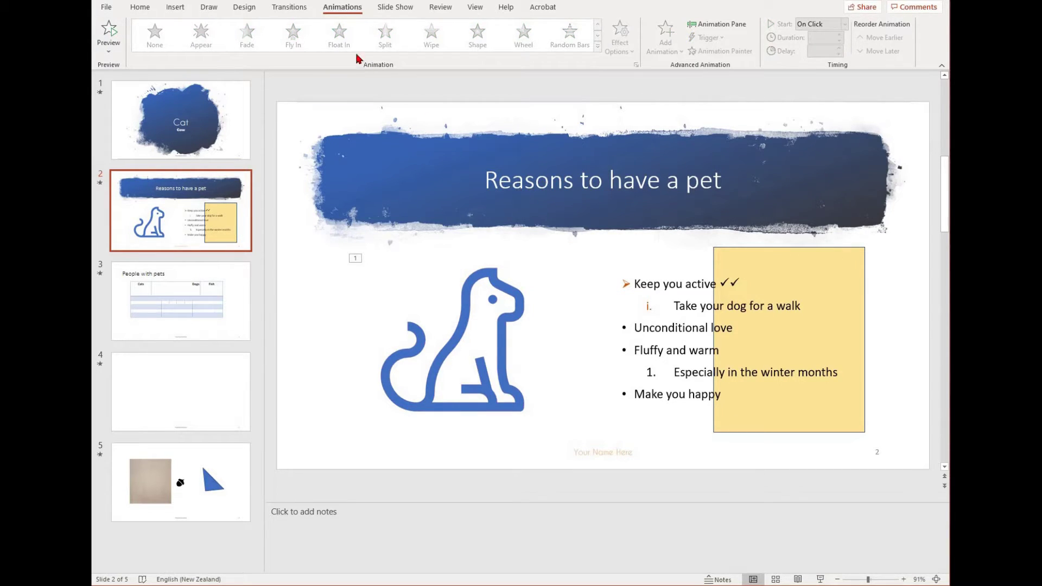
click(247, 37)
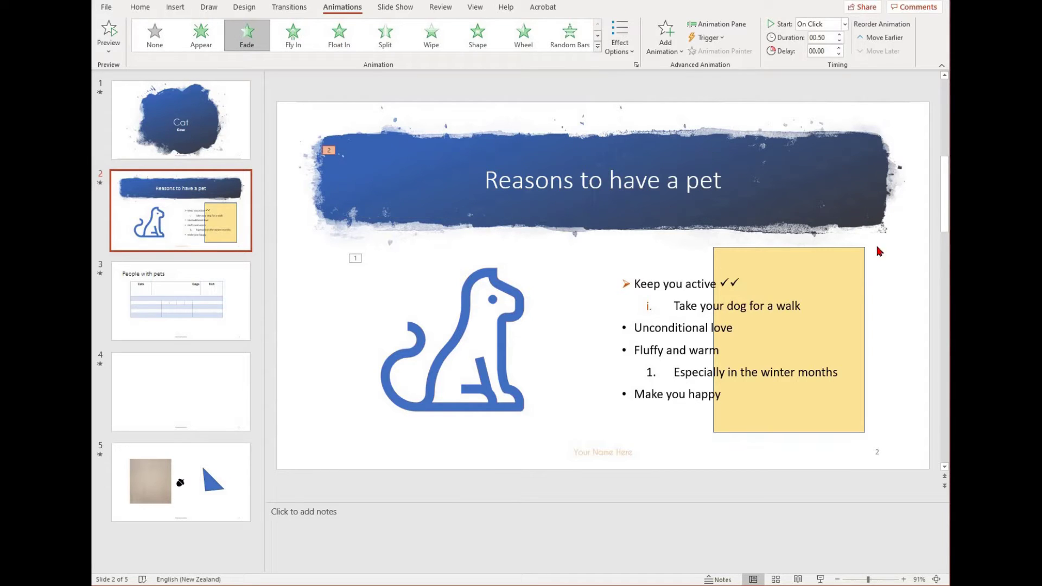
click(682, 282)
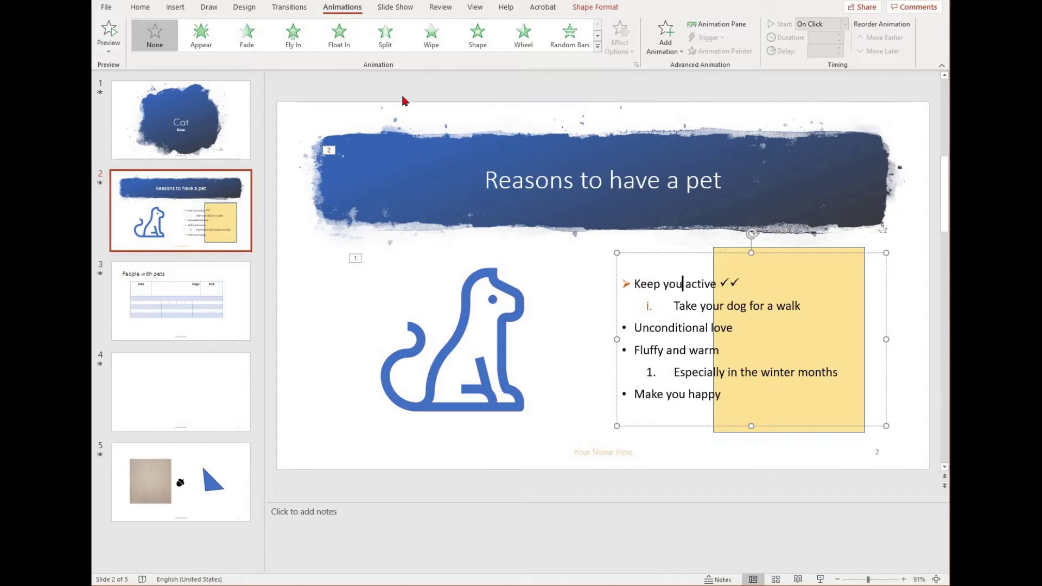
key(End)
key(shift+Home)
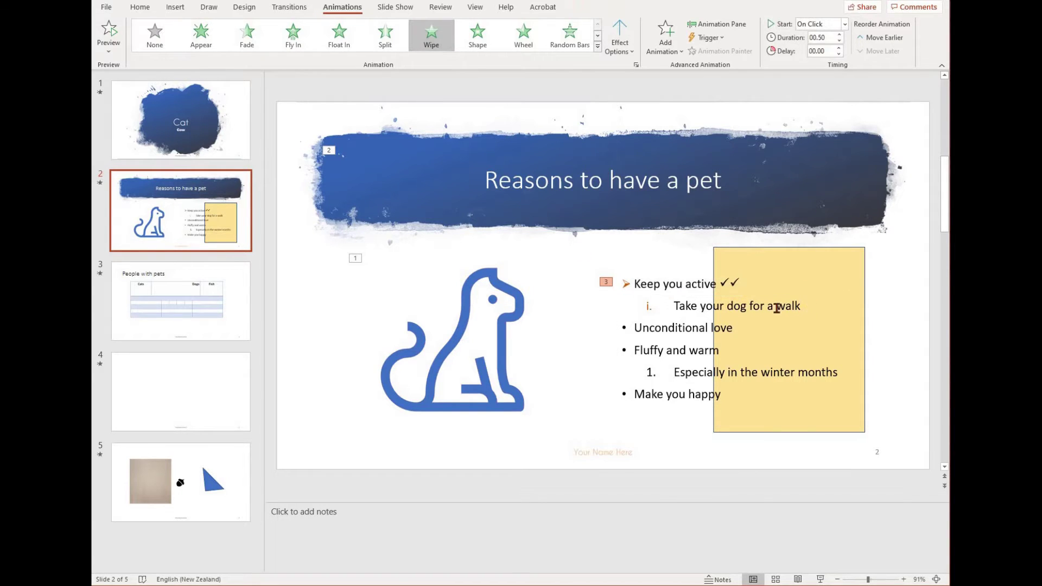
- Animate the "Take your dog for a walk" line with Shape, and the "Unconditional love" and "Fluffy and warm" bullets with Wipe
click(473, 36)
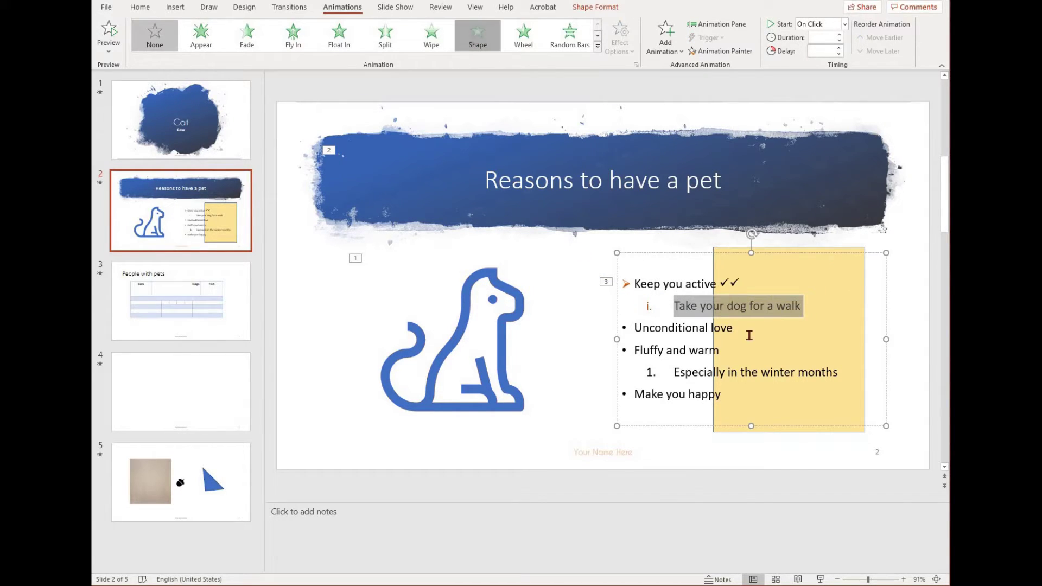
triple_click(642, 328)
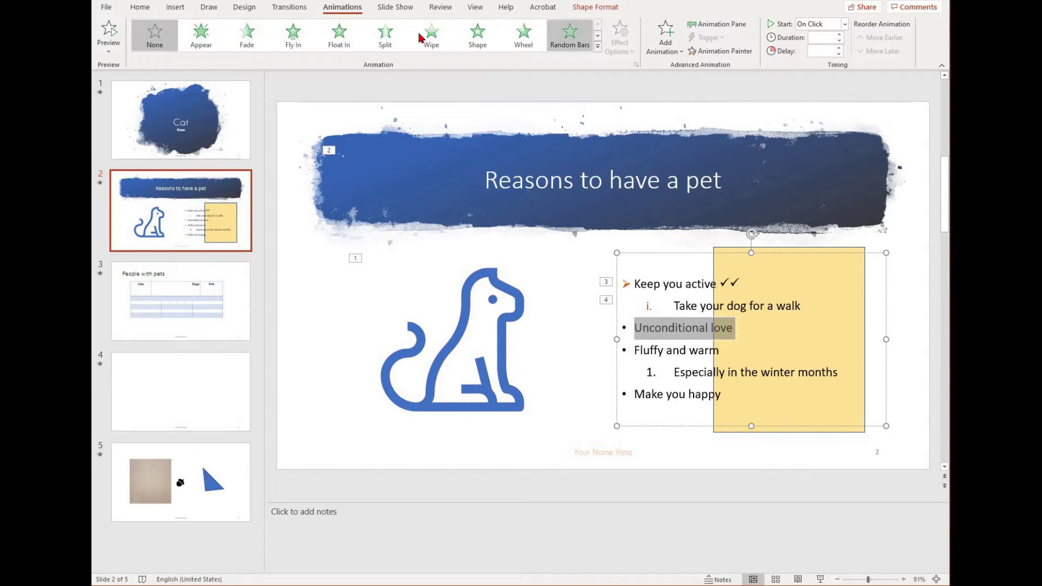
triple_click(640, 353)
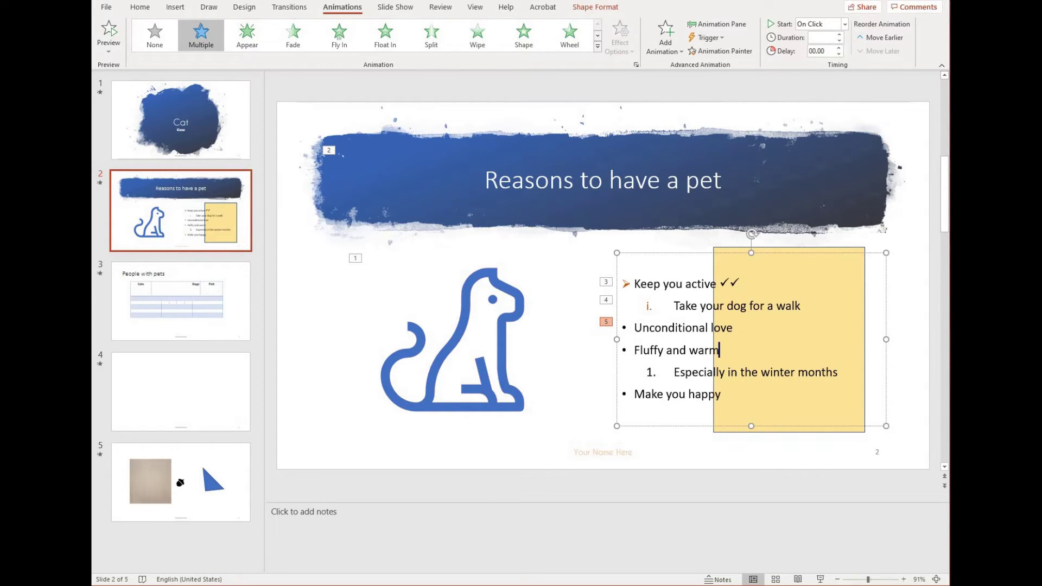
key(F4)
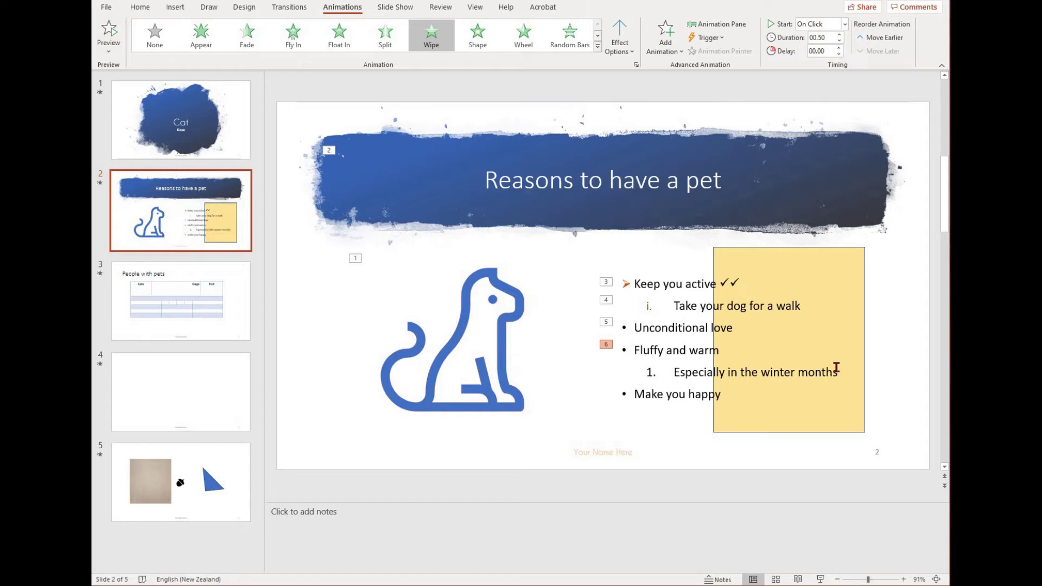
- Animate "Especially in the winter months" with Split and "Make you happy" with Shape, and preview the slide's animations
drag(837, 372, 664, 372)
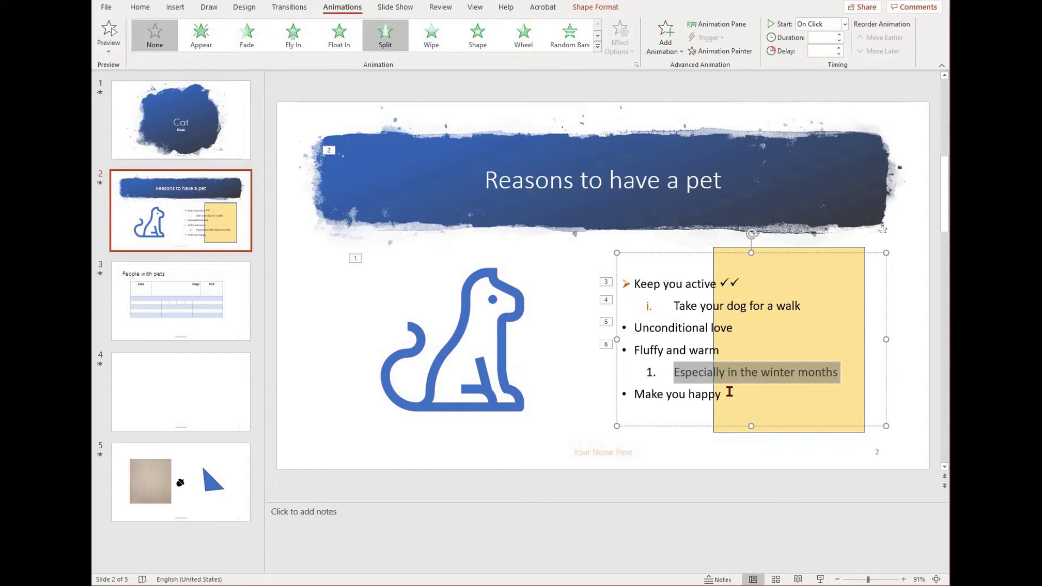
click(384, 35)
drag(721, 394, 633, 394)
click(472, 36)
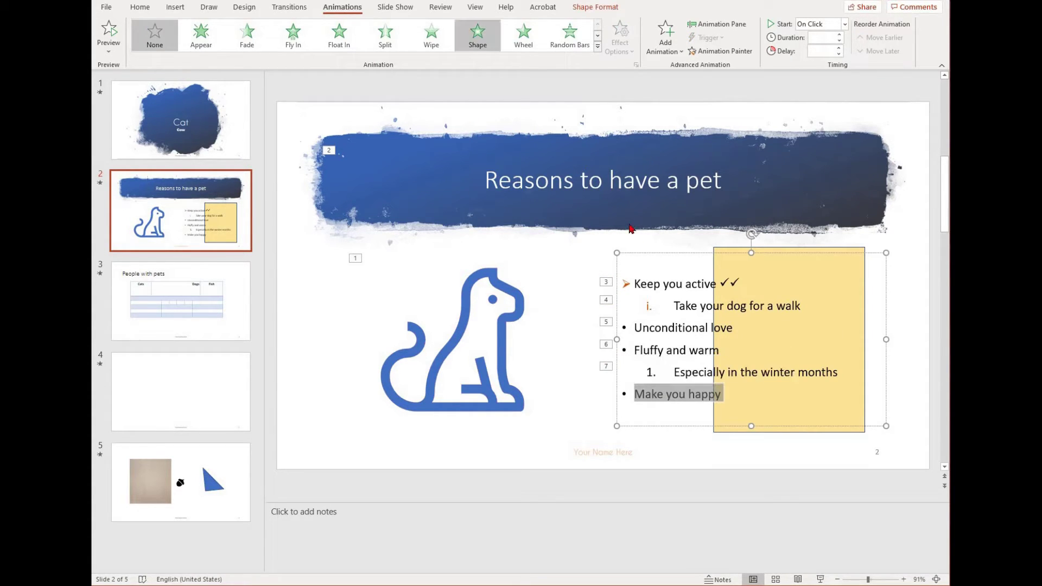
click(111, 30)
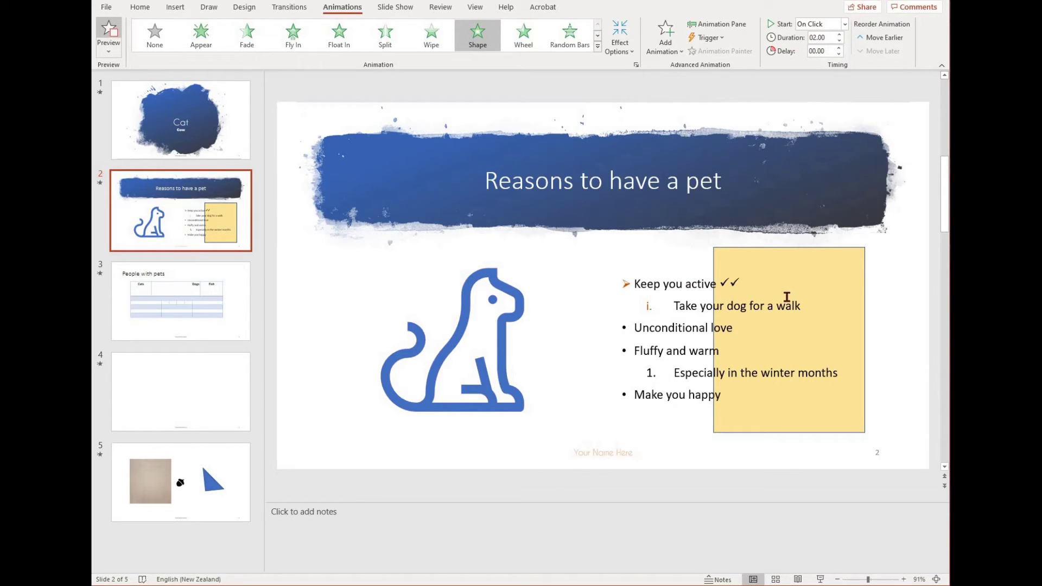
- Show the Animation Pane, change the "Take your dog for a walk" and "Make you happy" animations to Wipe, and preview the slide
key(ctrl+z)
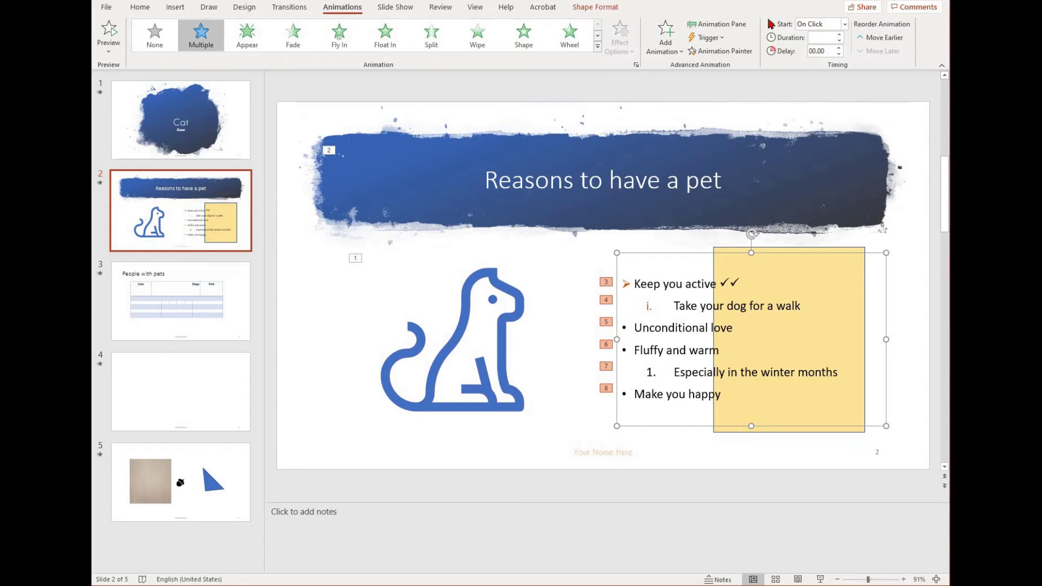
click(722, 24)
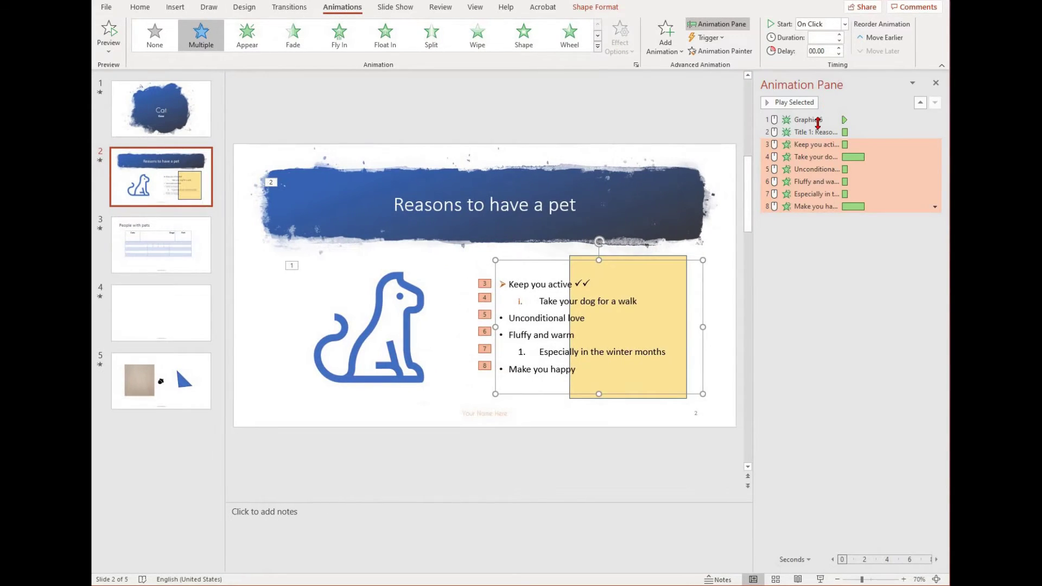
click(767, 154)
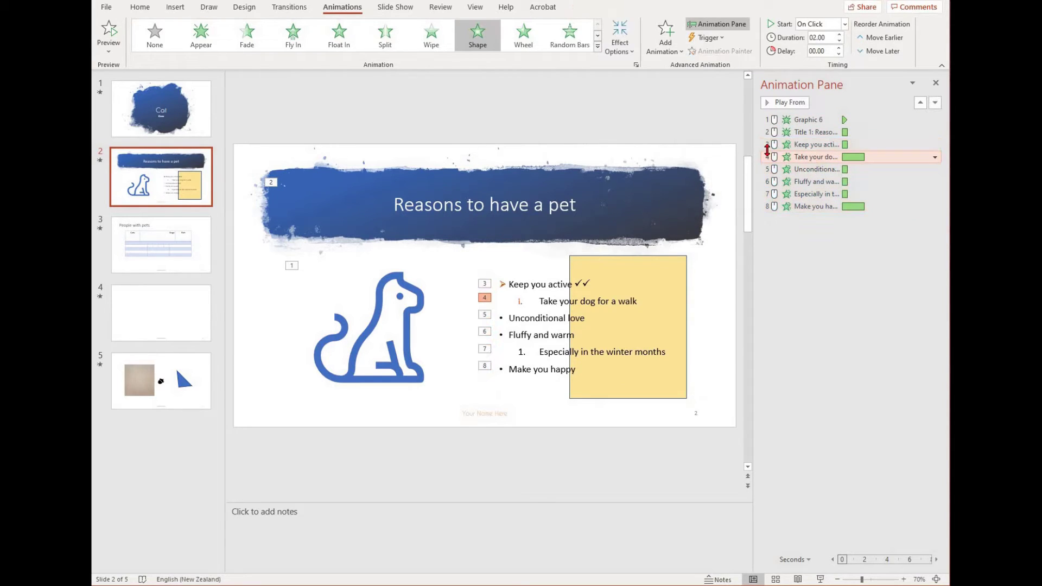
click(432, 35)
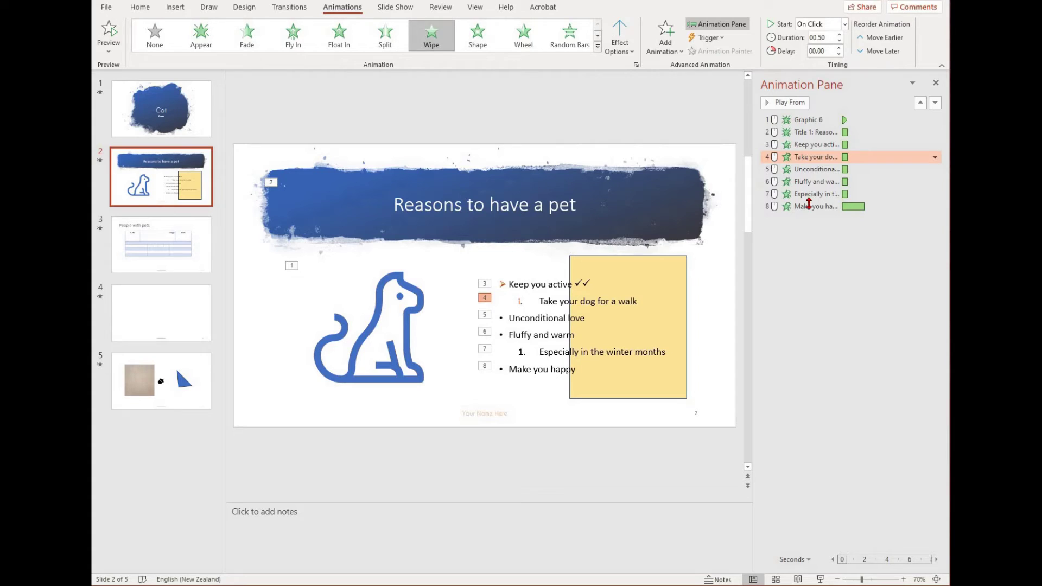
click(444, 33)
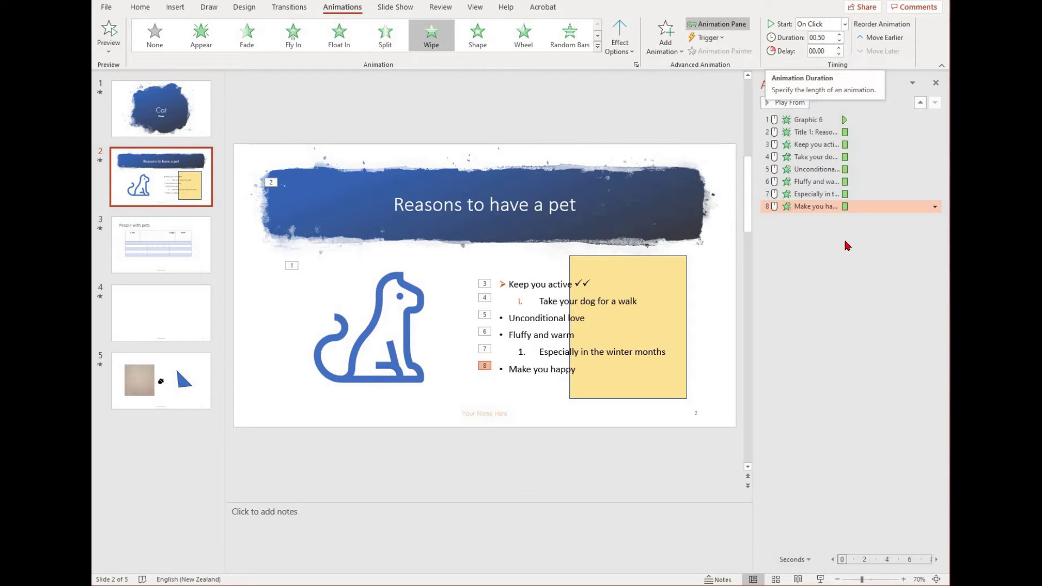
click(119, 37)
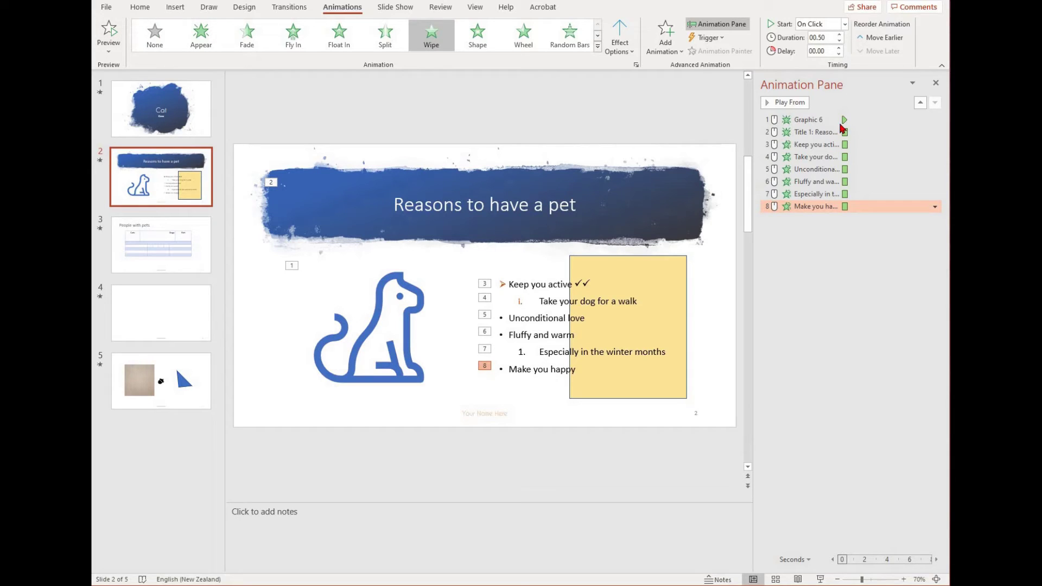
- Set the animations of the last four text lines, from "Unconditional love" to "Make you happy", to start After Previous
click(844, 24)
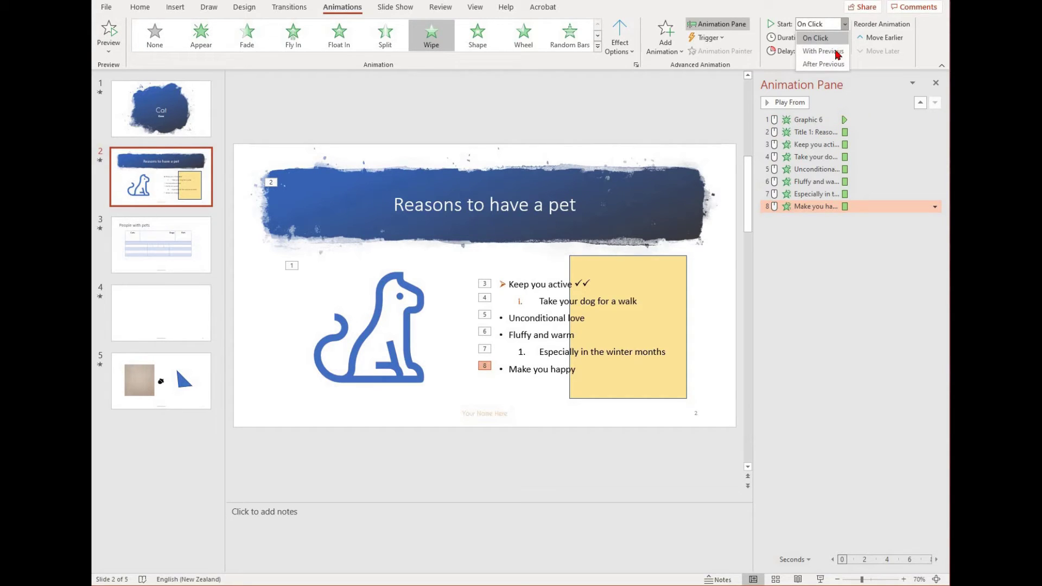
click(818, 194)
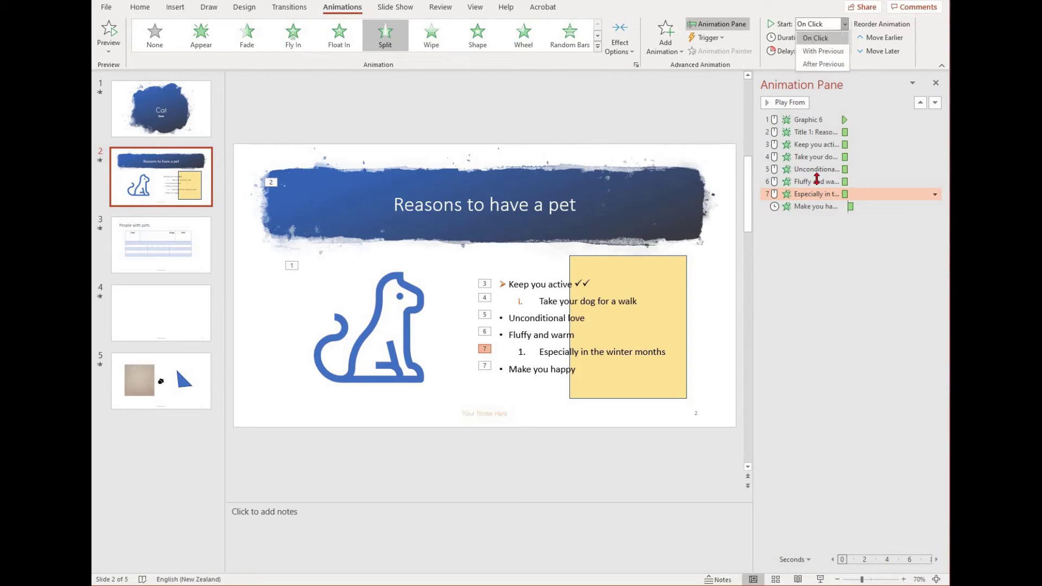
click(830, 64)
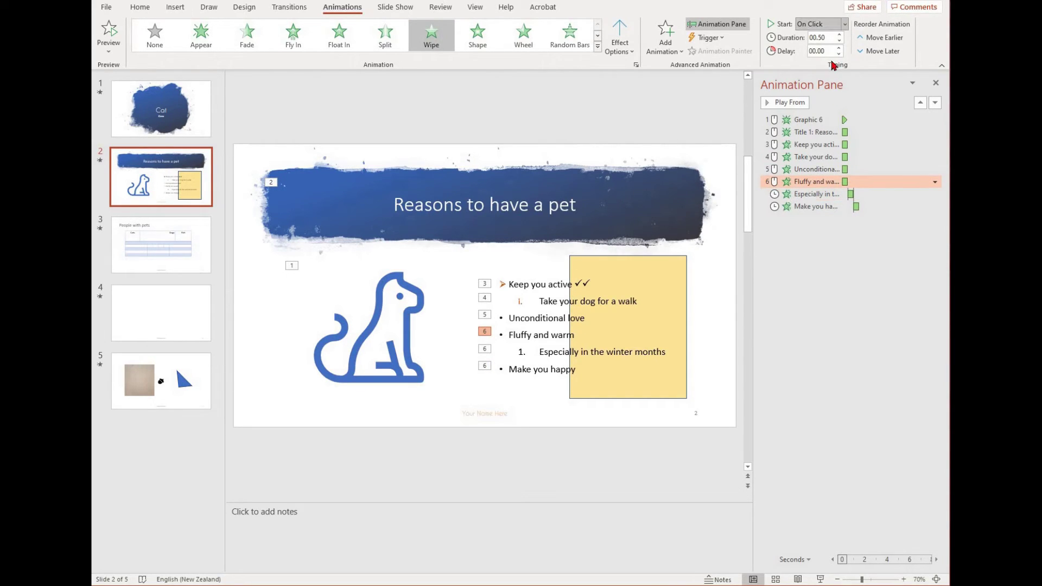
click(843, 24)
key(Return)
click(818, 169)
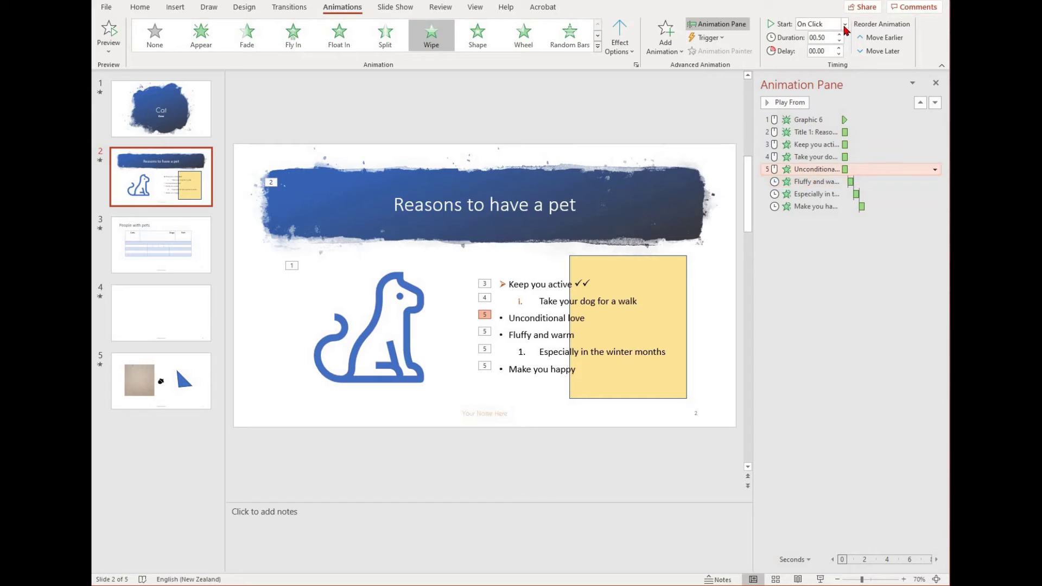
key(alt+Down)
click(828, 71)
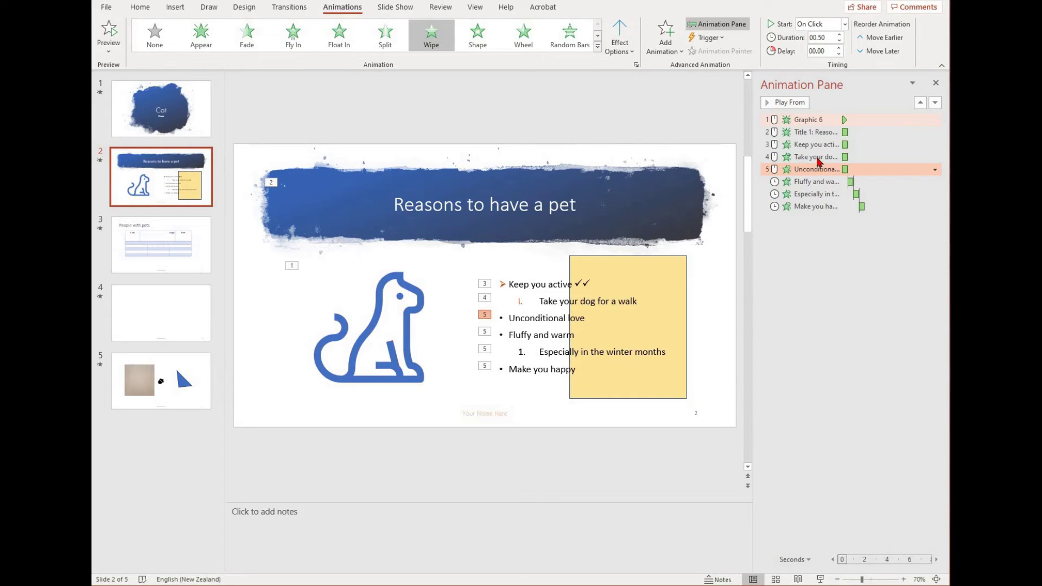
- Set the "Take your dog for a walk" and "Keep you active" animations to start After Previous, and select the title's animation
click(816, 157)
key(alt+Down)
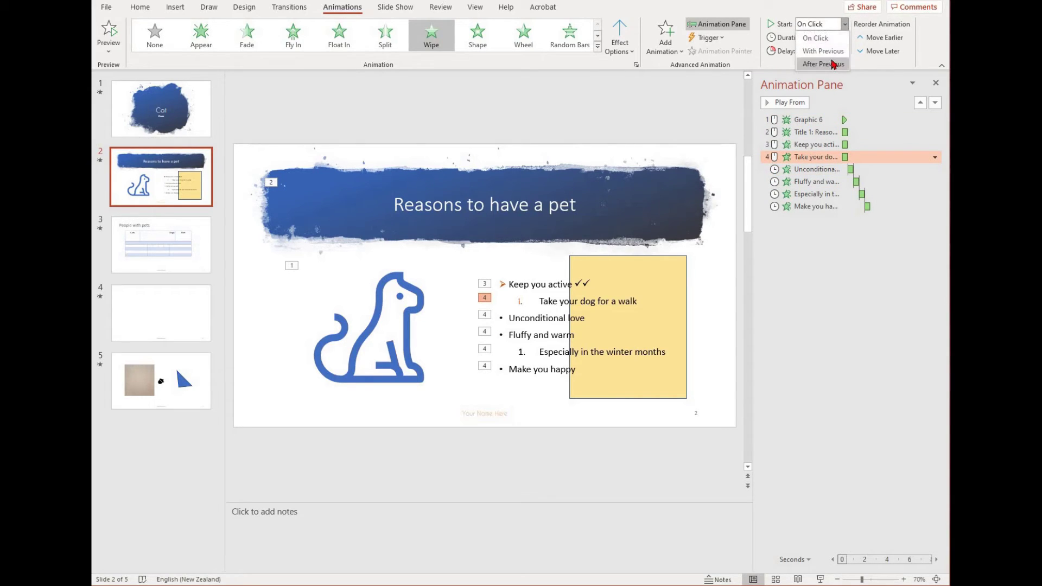
key(Return)
click(816, 144)
key(alt+Down)
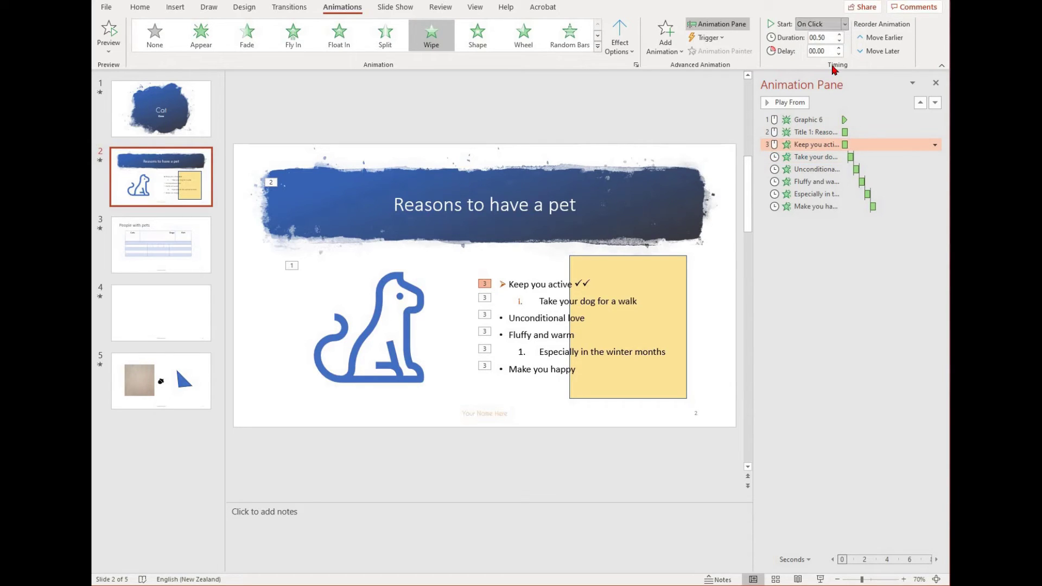
key(Return)
click(814, 132)
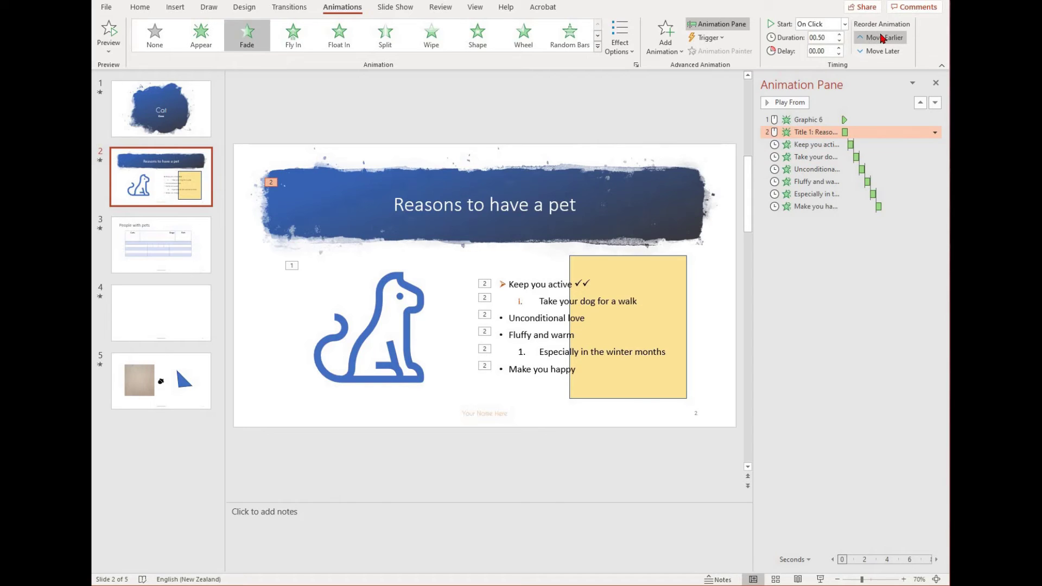
- Move the title's animation ahead of the graphic's, set the graphic's animation to start After Previous, and preview the slide
click(880, 37)
click(823, 132)
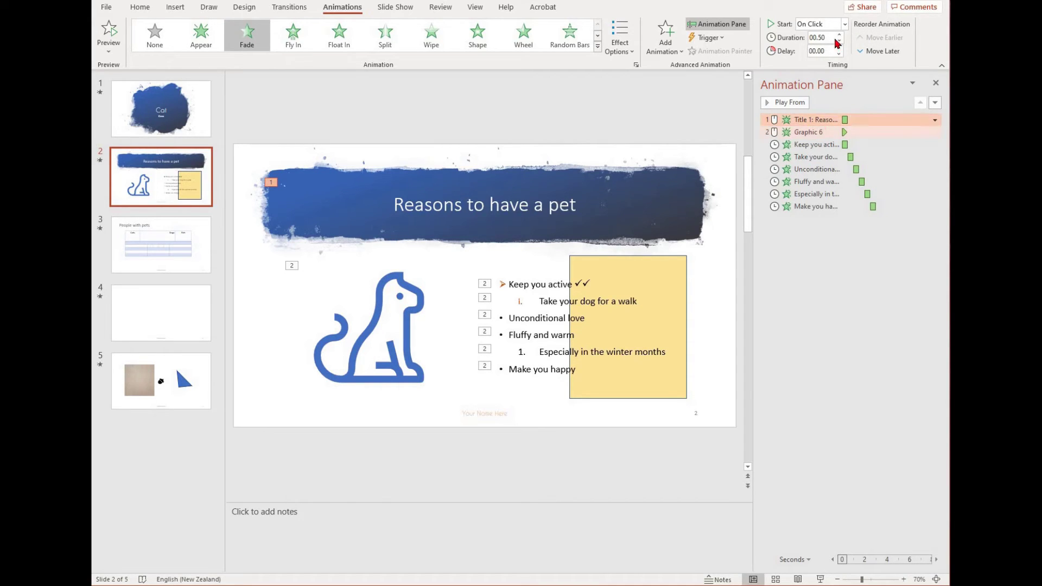
click(844, 24)
click(836, 65)
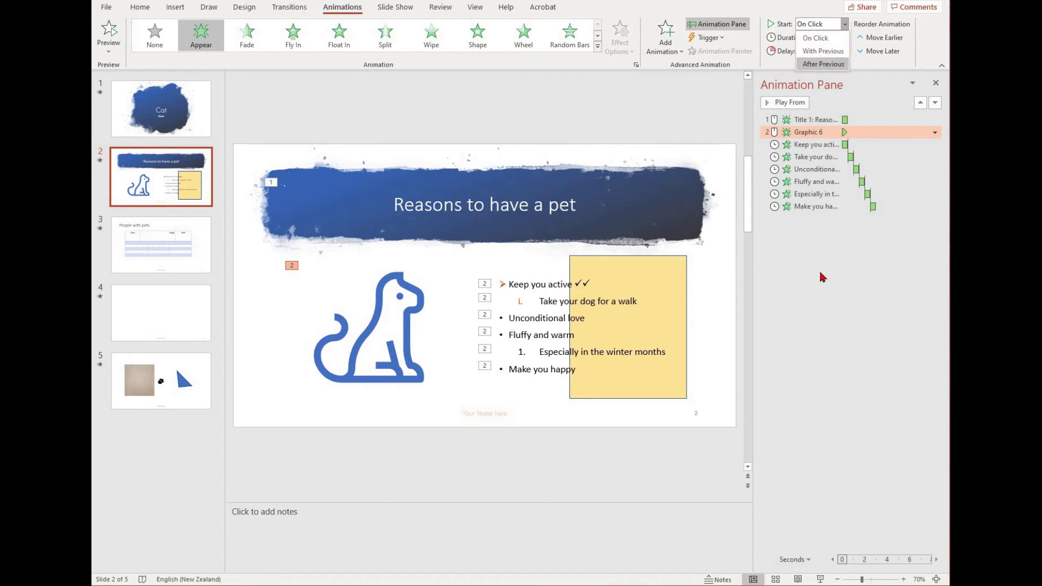
click(102, 34)
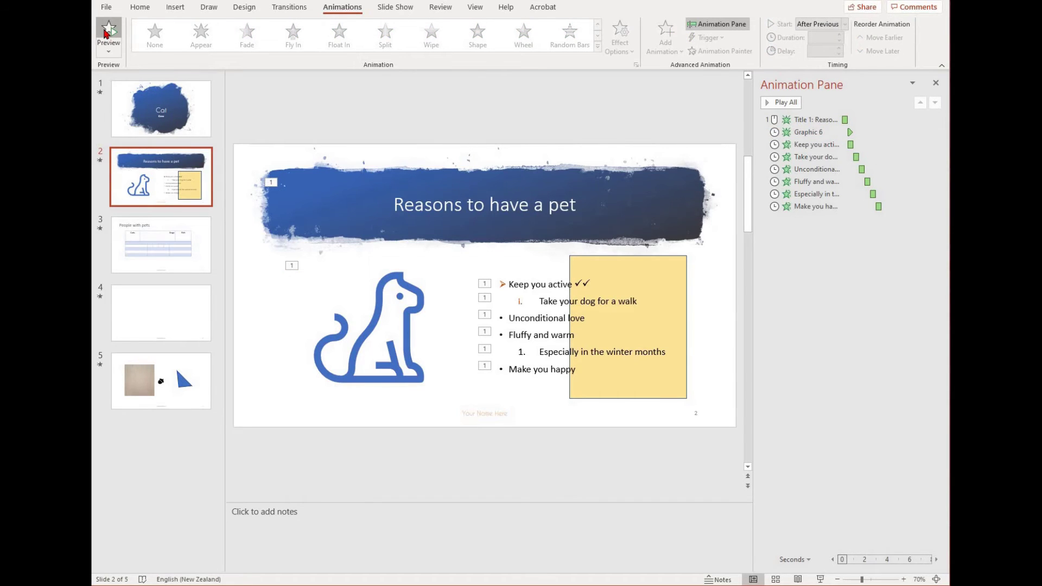
click(107, 32)
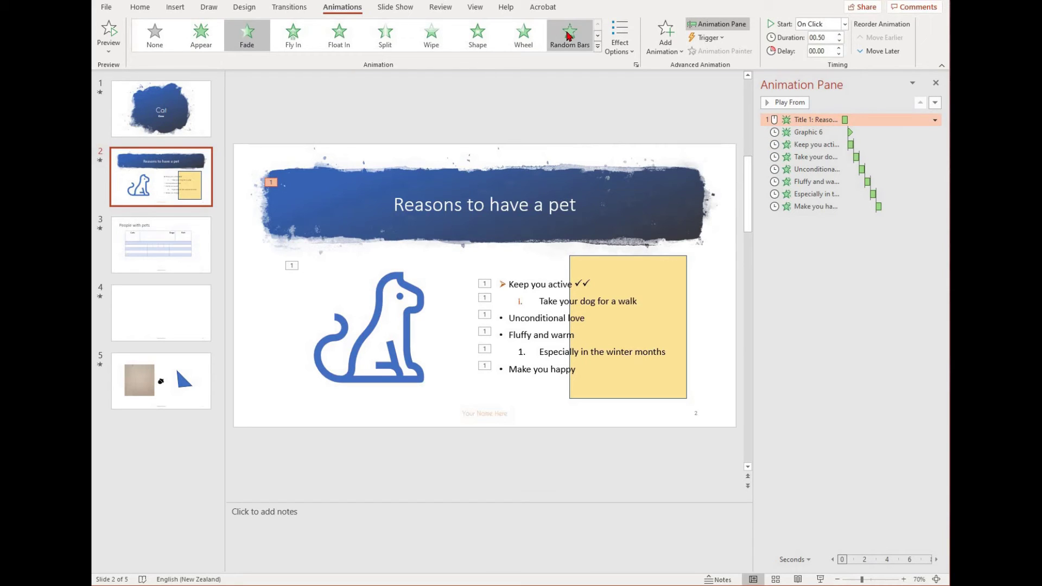
- Try Random Bars on the title's animation, and change it to Shape
click(567, 41)
click(472, 38)
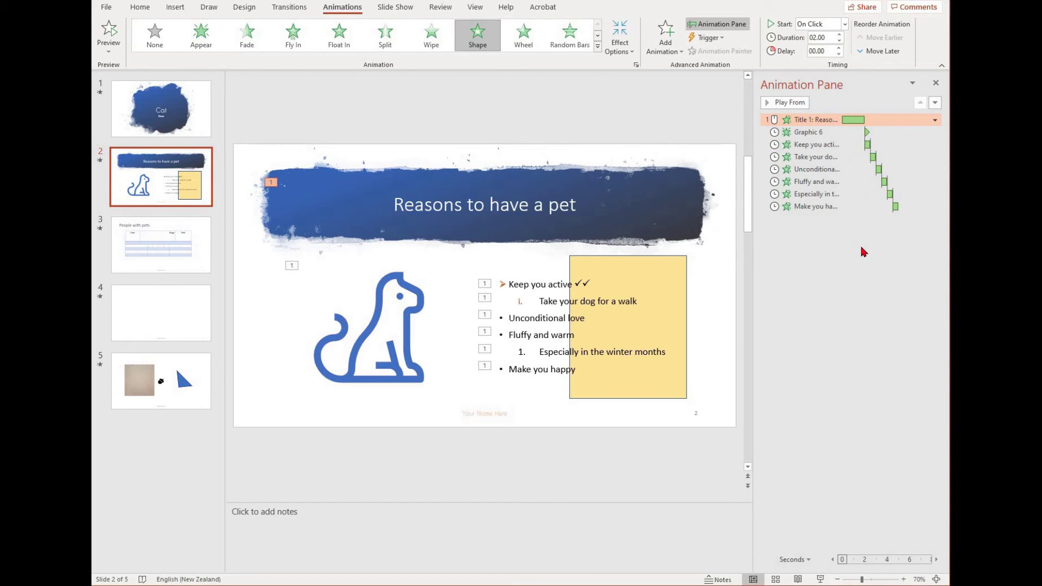
click(709, 100)
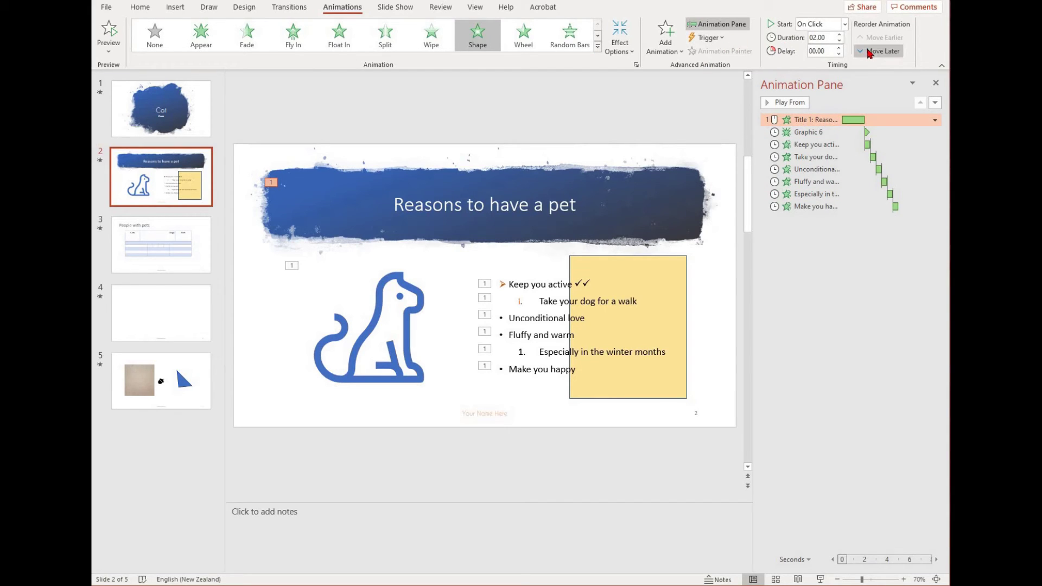
- Move the title's animation to the end of slide 2's animation order and preview the slide
click(870, 51)
click(870, 51)
click(870, 51)
click(870, 51)
click(869, 51)
click(869, 51)
click(870, 51)
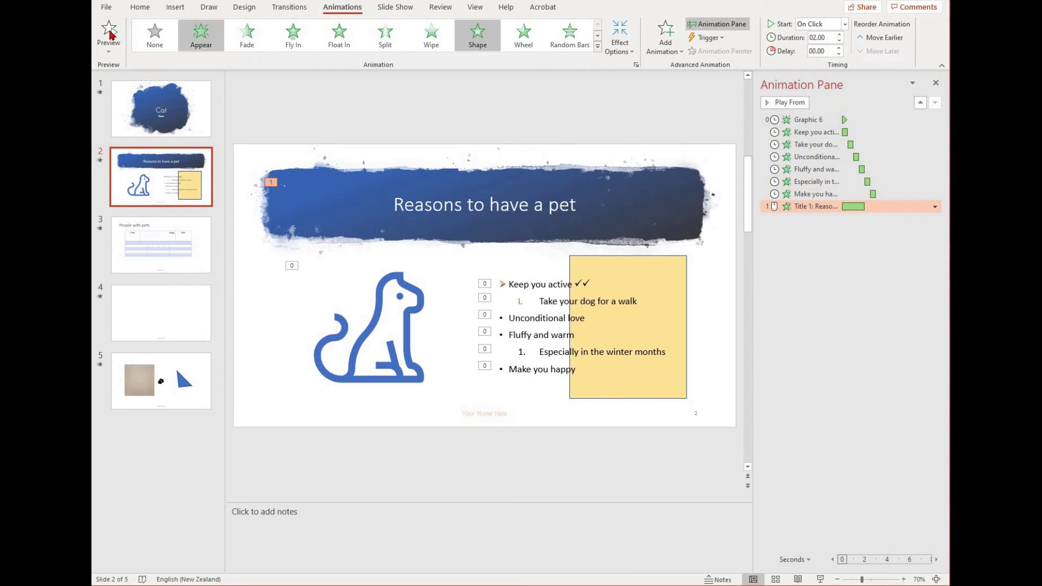
click(109, 35)
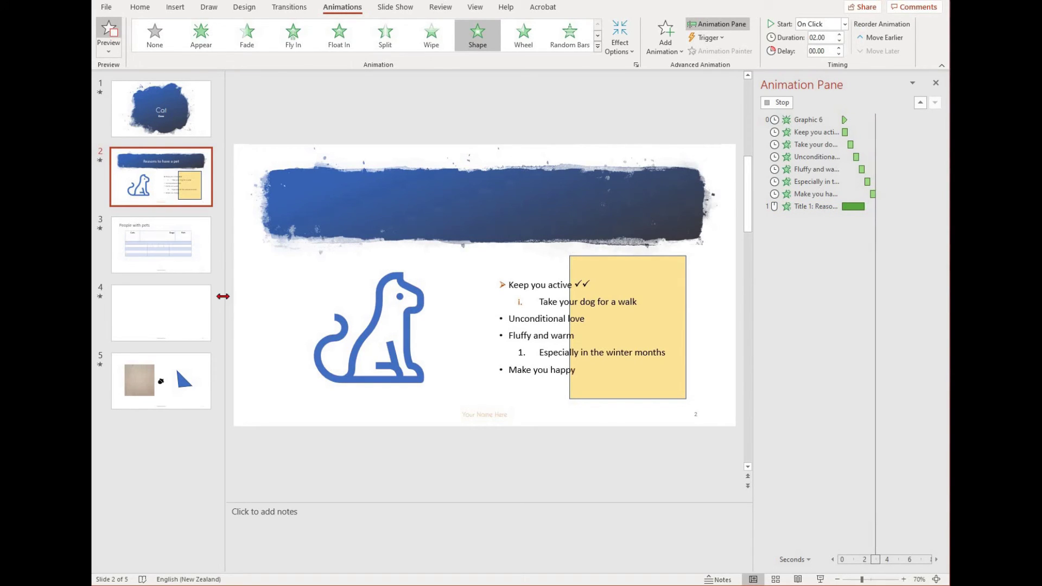
- Change the dog graphic's animation to the Spin emphasis effect and preview the slide
click(371, 328)
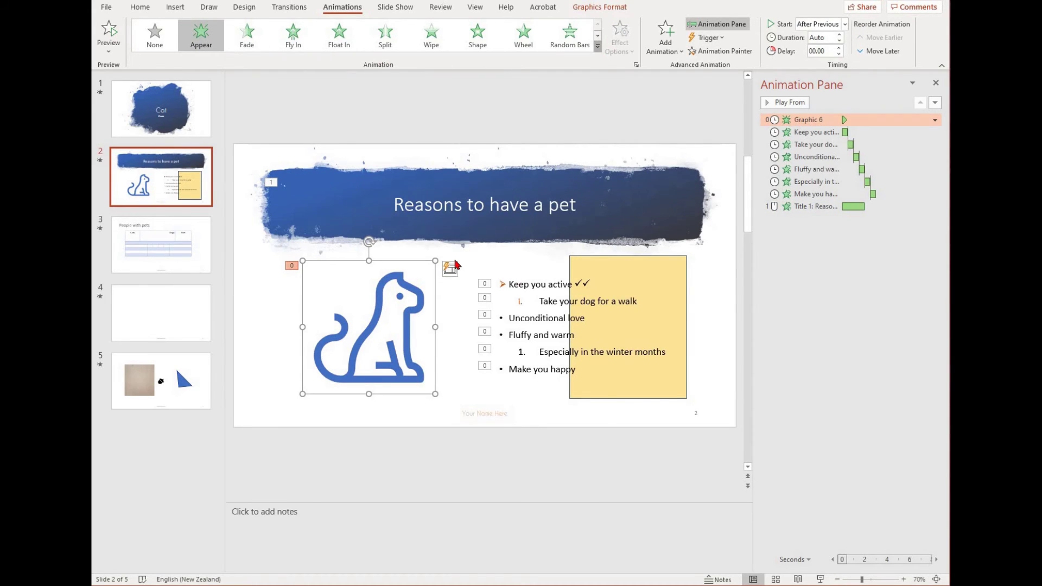
click(598, 46)
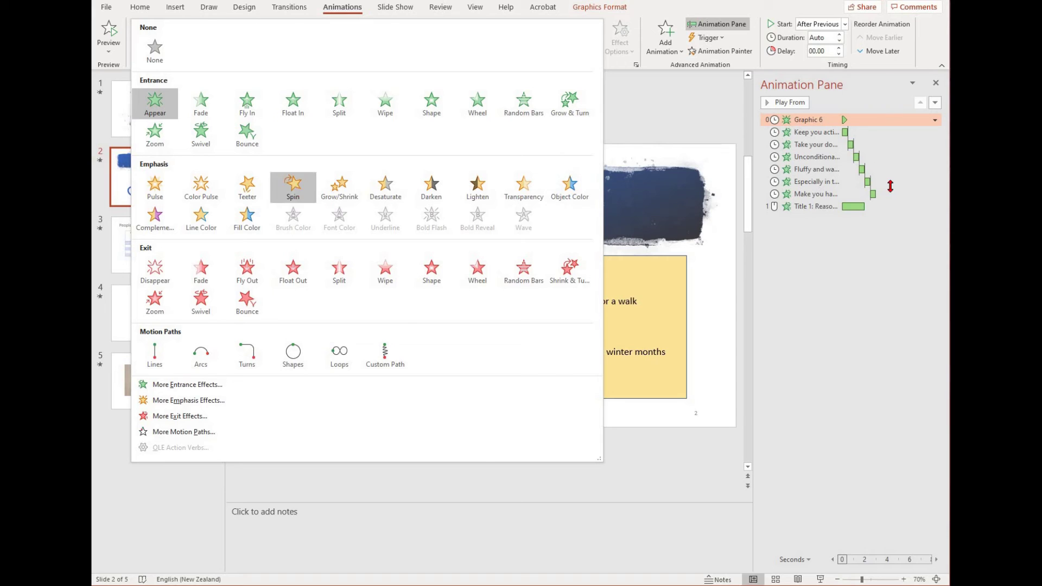
click(293, 187)
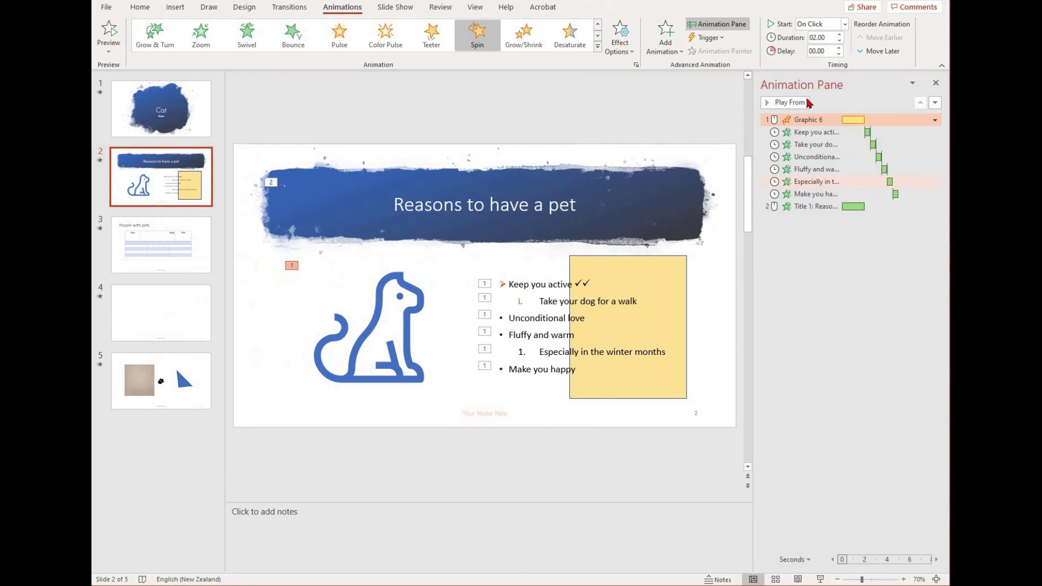
click(109, 33)
- Remove all animations from slide 2, from the title's up to the graphic's, and close the Animation Pane
click(810, 206)
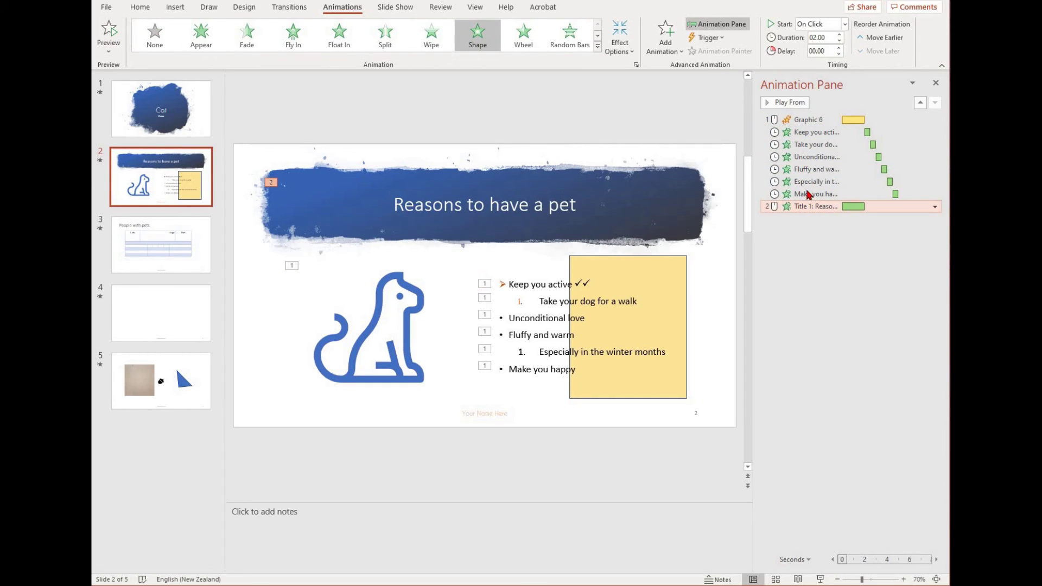
key(Delete)
click(807, 192)
key(Delete)
click(804, 182)
key(Delete)
click(803, 168)
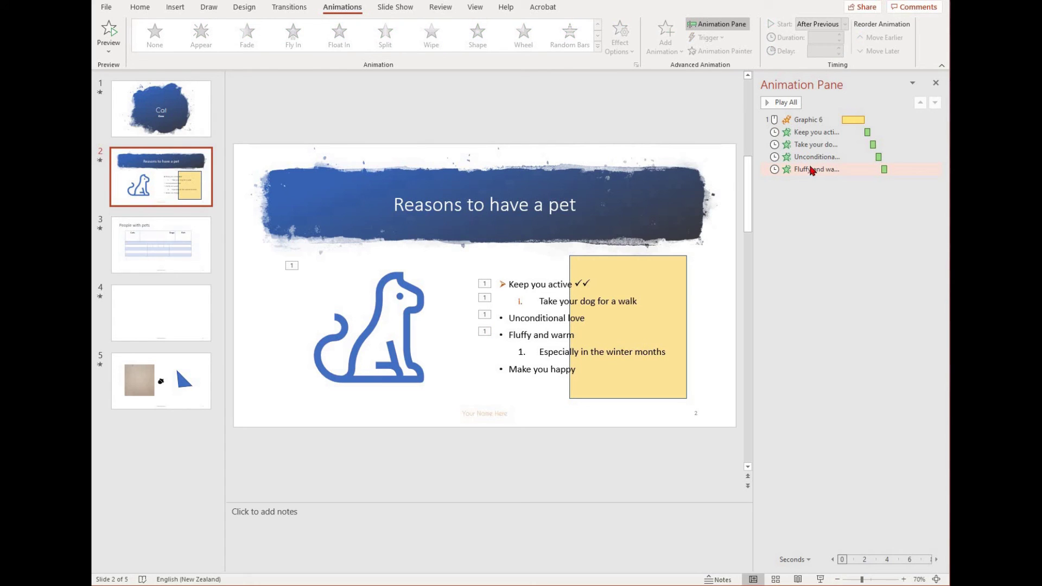
key(Delete)
key(Delete)
key(Delete)
key(Delete)
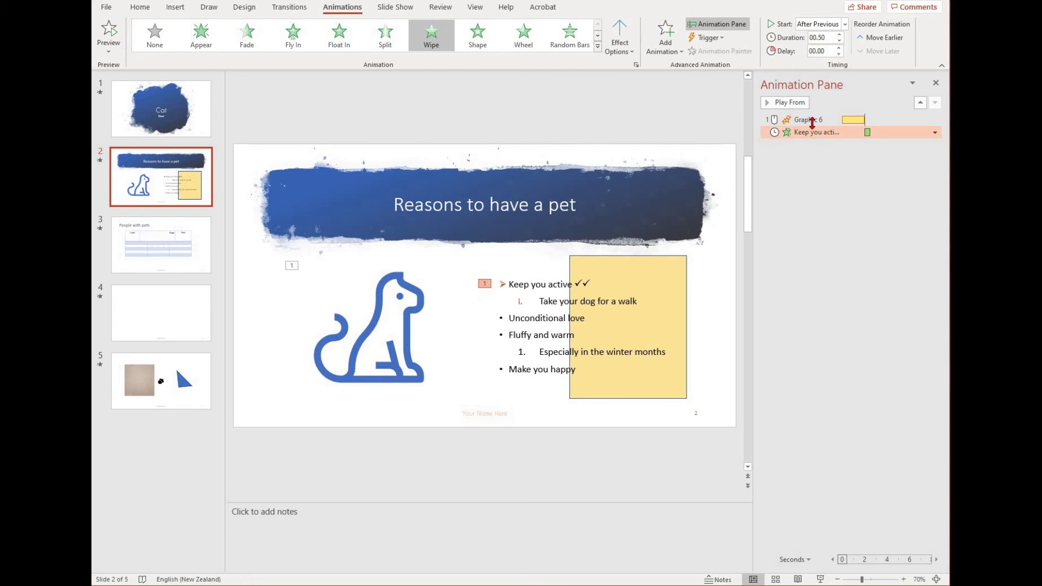
key(Delete)
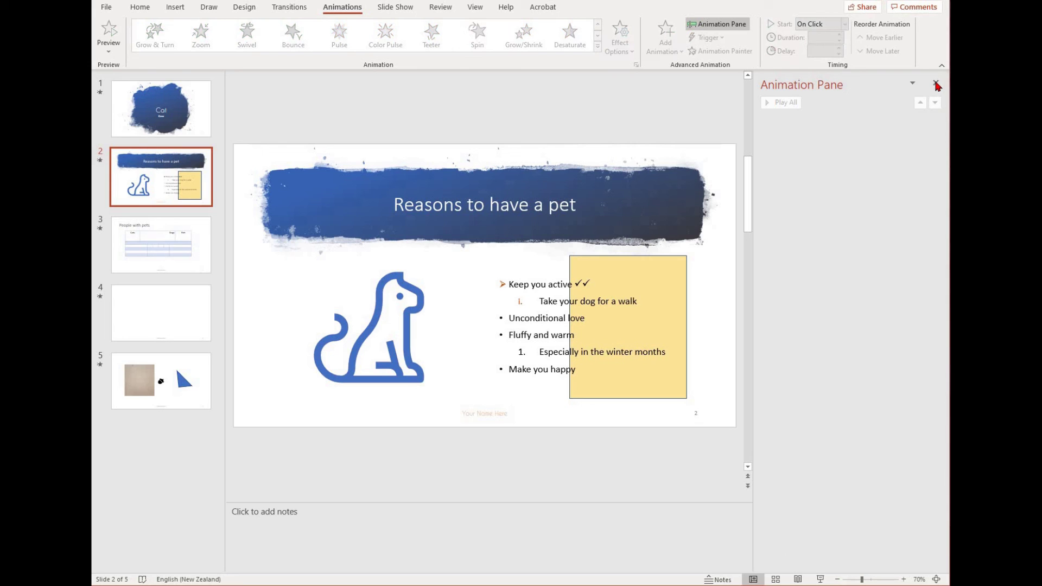
click(936, 84)
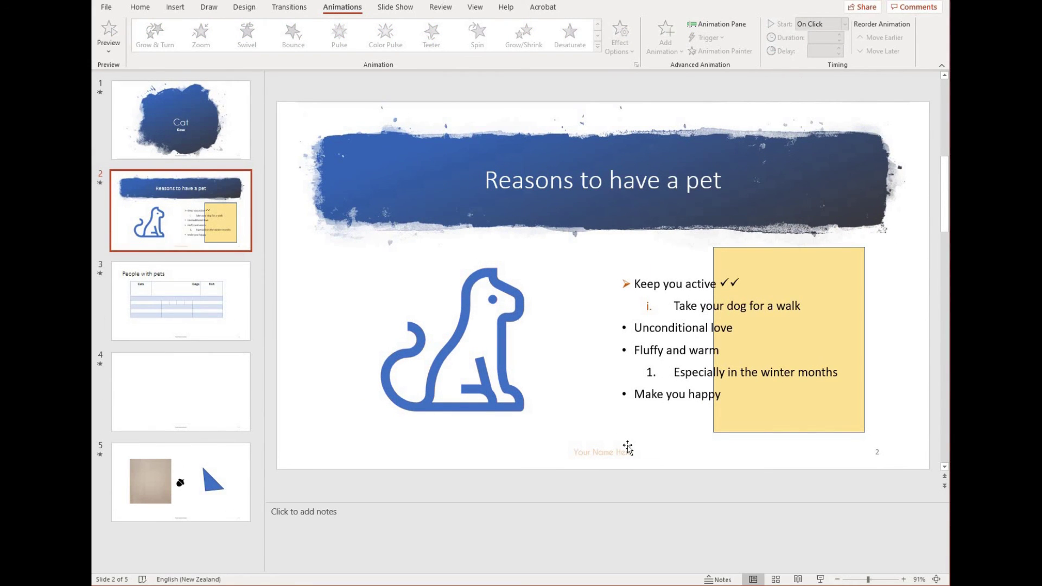